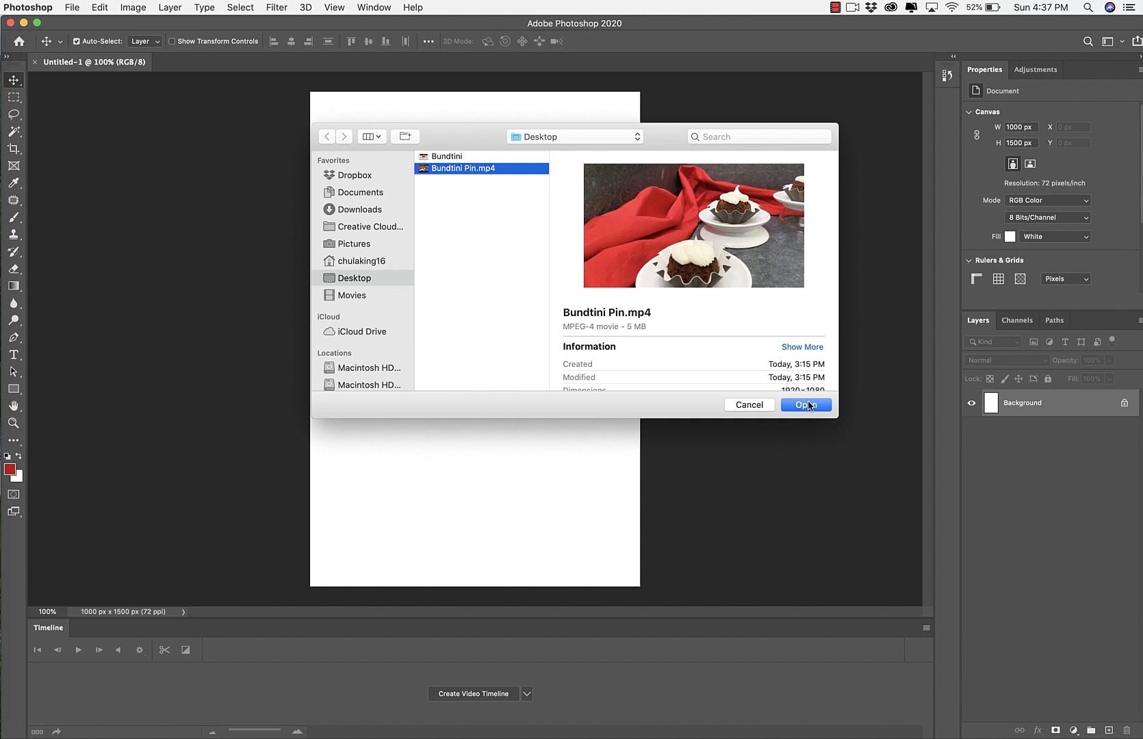
- Import the Bundtini Pin.mp4 video as a layer and convert it to a smart object for free transforming
{"action": "left_click", "coordinate": [808, 405]}
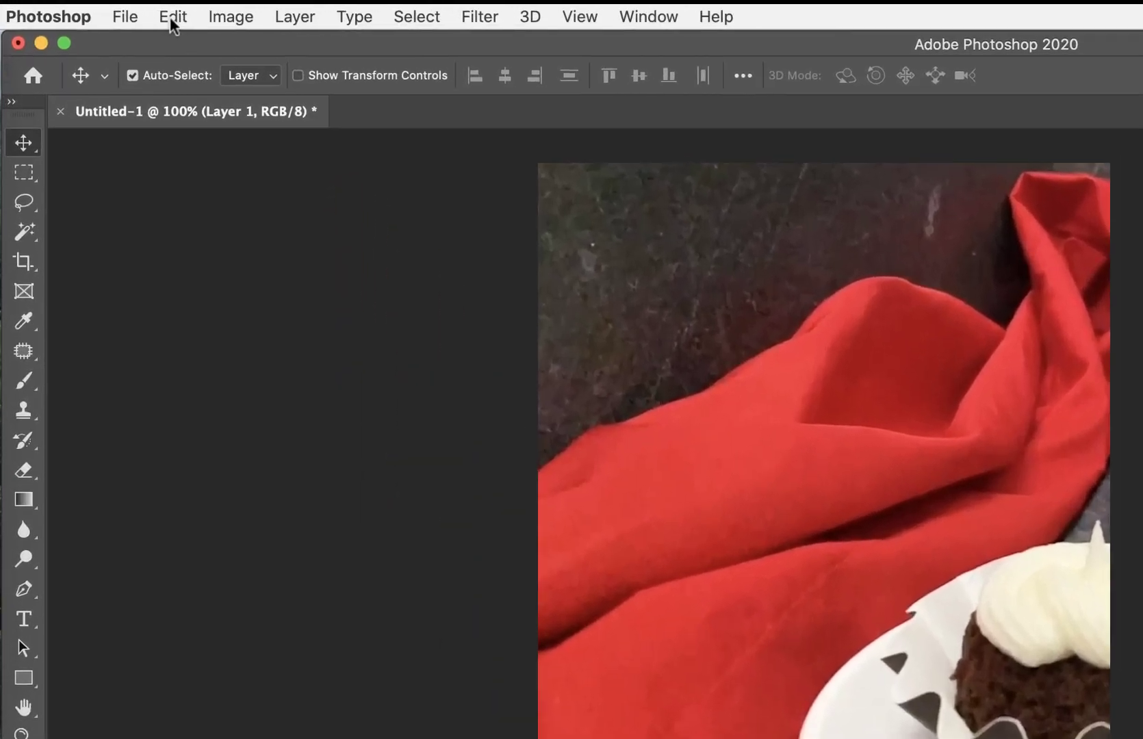
{"action": "left_click", "coordinate": [145, 15]}
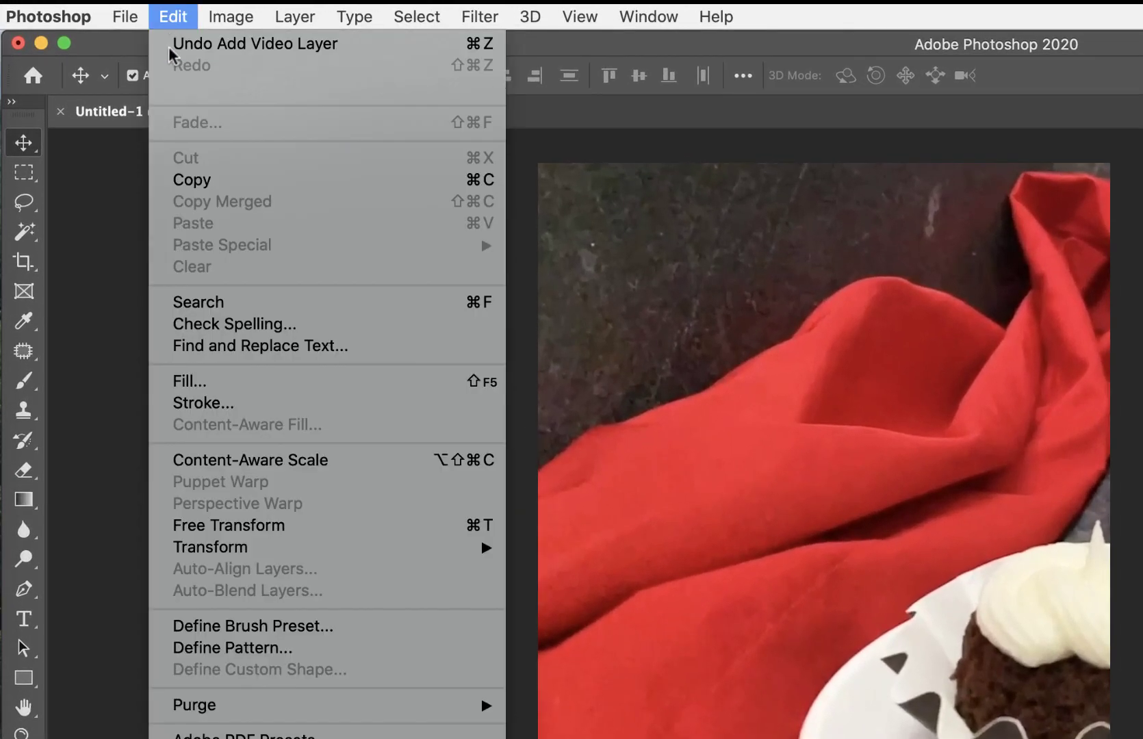
{"action": "left_click", "coordinate": [267, 528]}
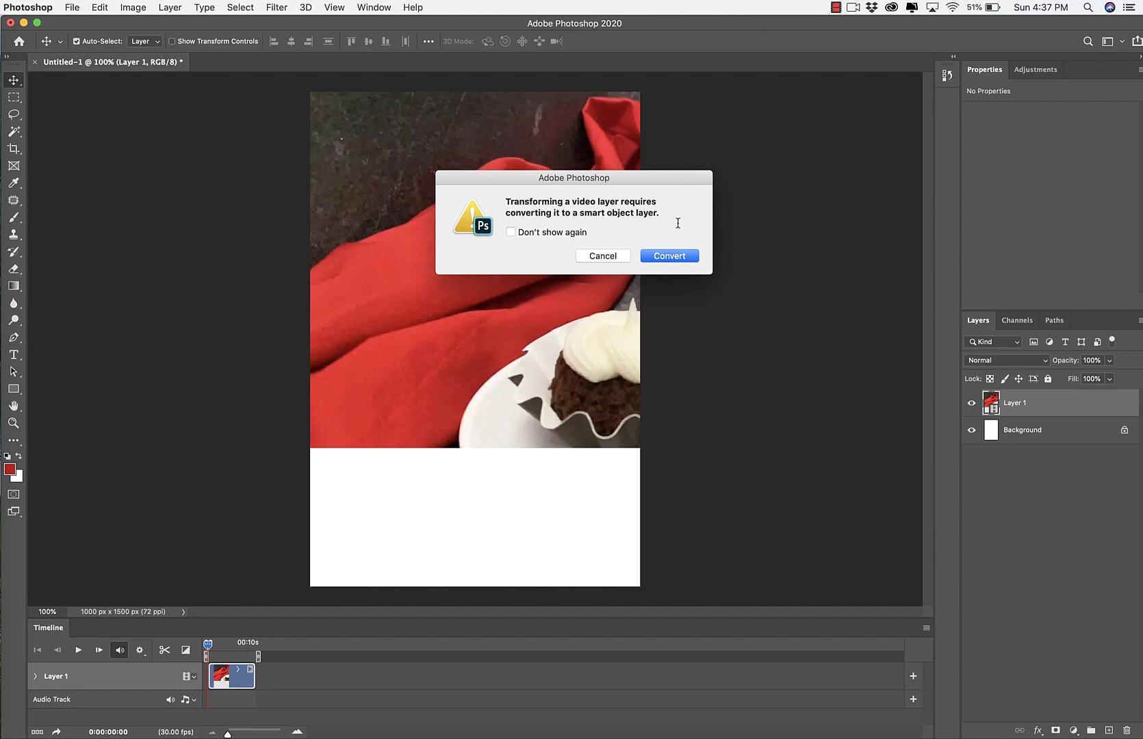
{"action": "left_click", "coordinate": [669, 255]}
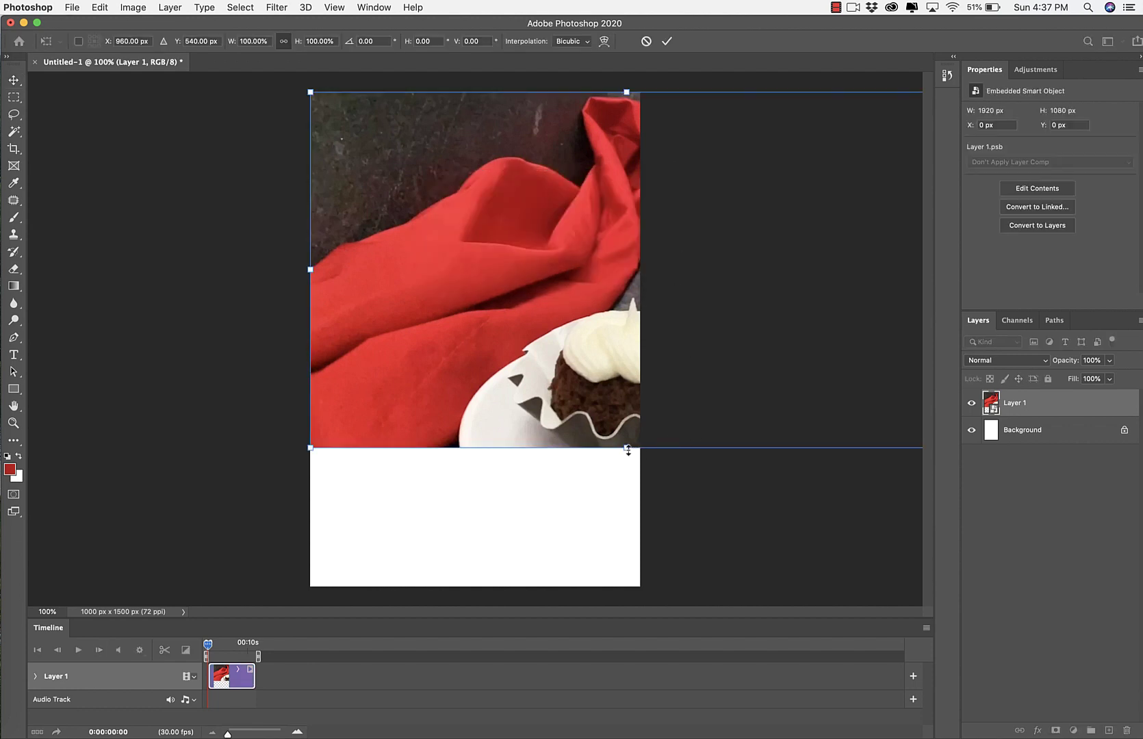
- Scale the video proportionally to about 59% and center it horizontally against the canvas's top edge
{"action": "left_click_drag", "start_coordinate": [627, 448], "coordinate": [469, 322]}
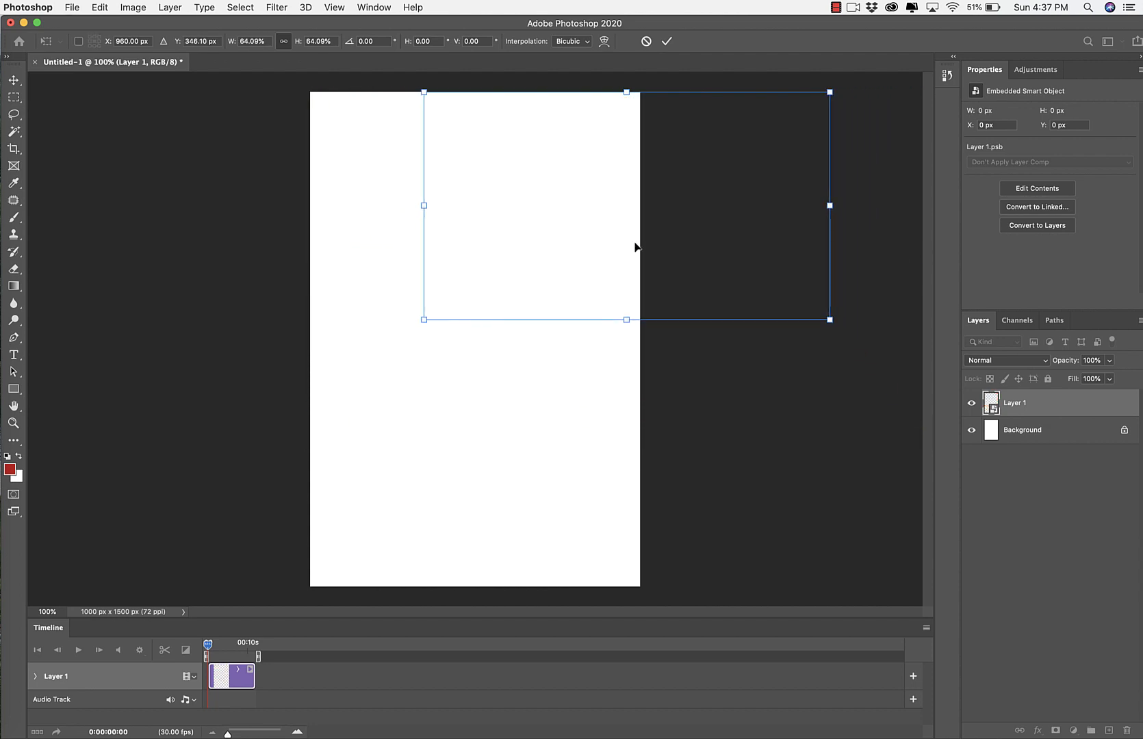
{"action": "left_click_drag", "start_coordinate": [641, 232], "coordinate": [515, 240]}
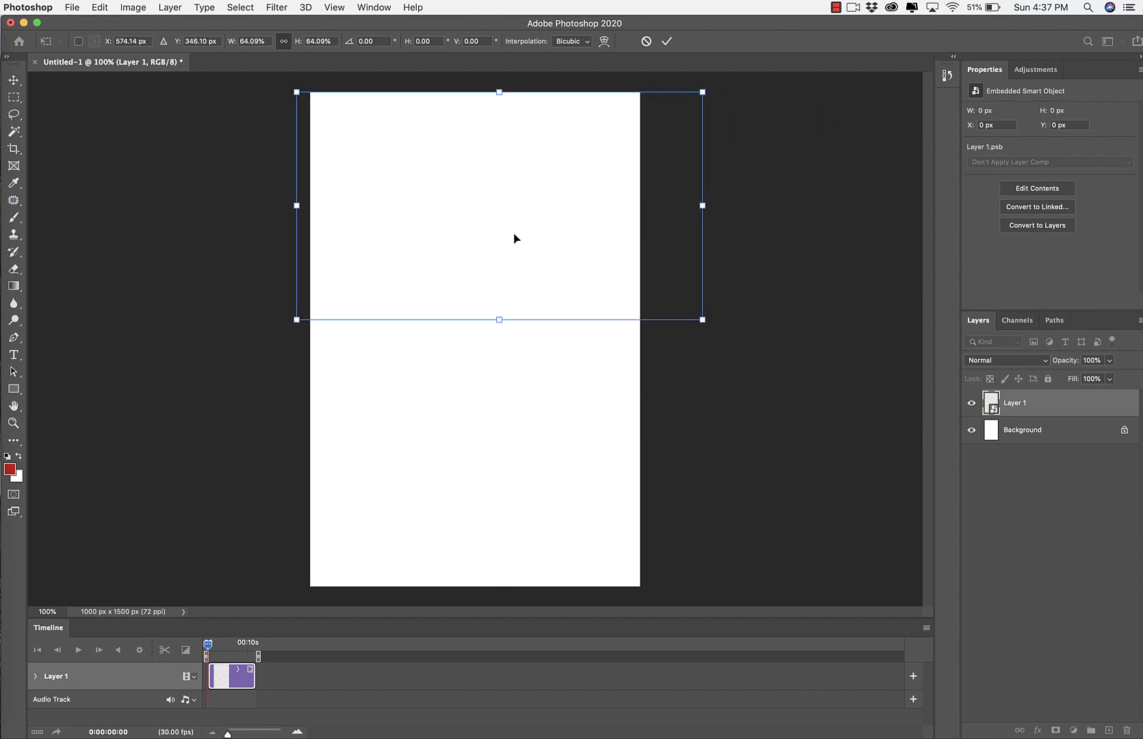
{"action": "left_click_drag", "start_coordinate": [498, 319], "coordinate": [493, 308]}
{"action": "left_click_drag", "start_coordinate": [484, 247], "coordinate": [470, 248]}
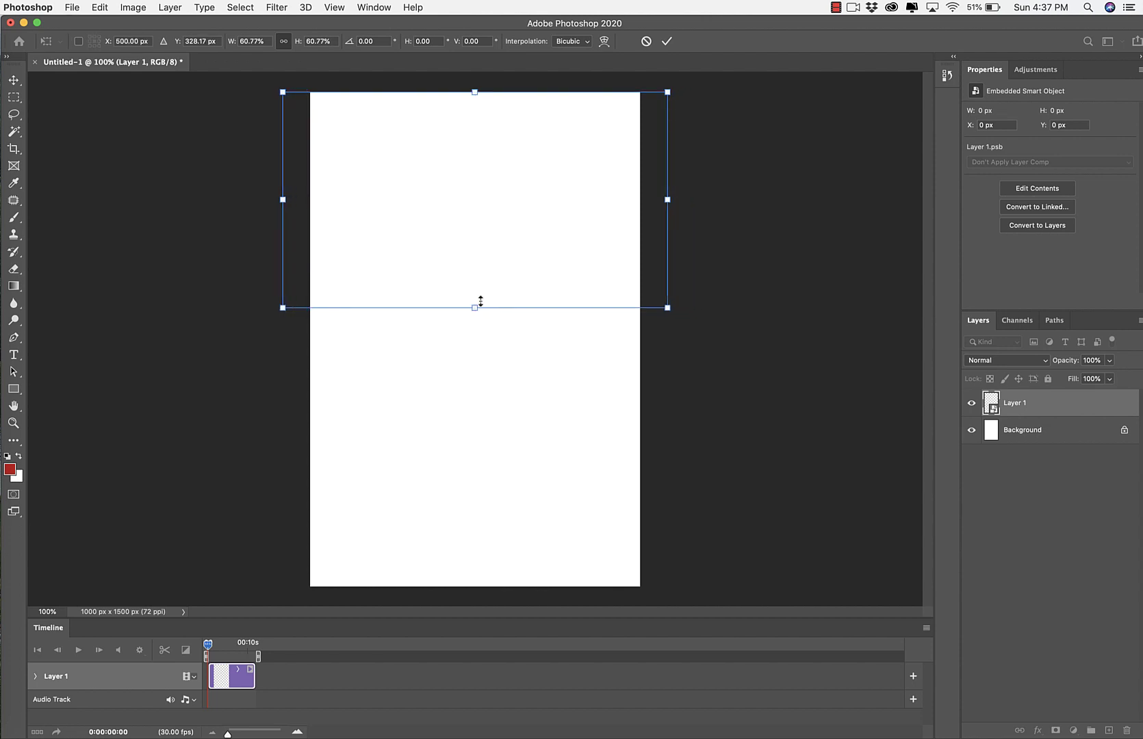
{"action": "left_click_drag", "start_coordinate": [475, 307], "coordinate": [474, 301]}
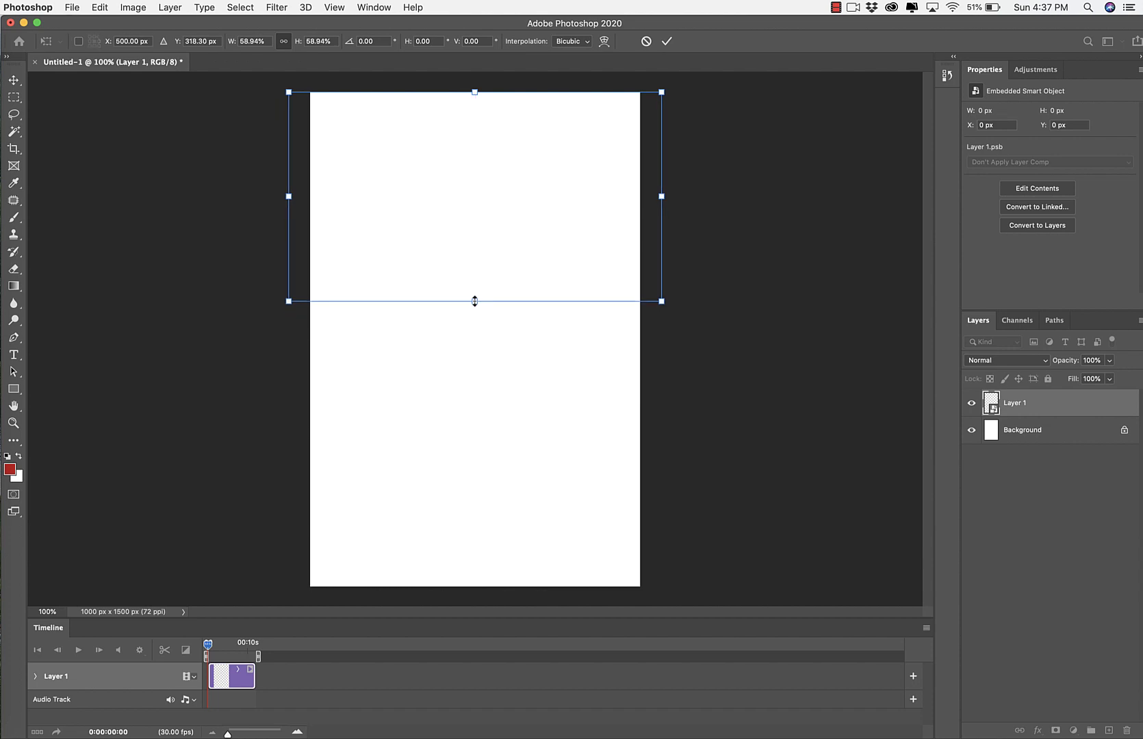
- Place the Bundtini JPEG as an embedded image directly above the Background layer
{"action": "left_click", "coordinate": [1013, 434]}
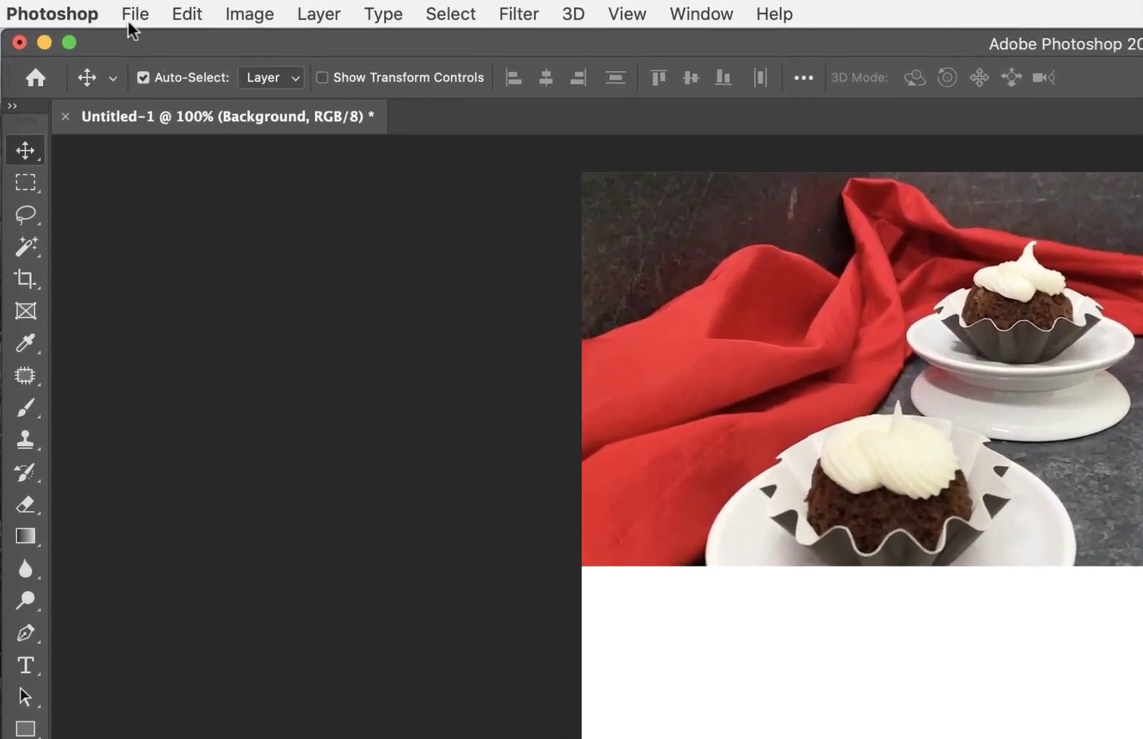
{"action": "left_click", "coordinate": [131, 15]}
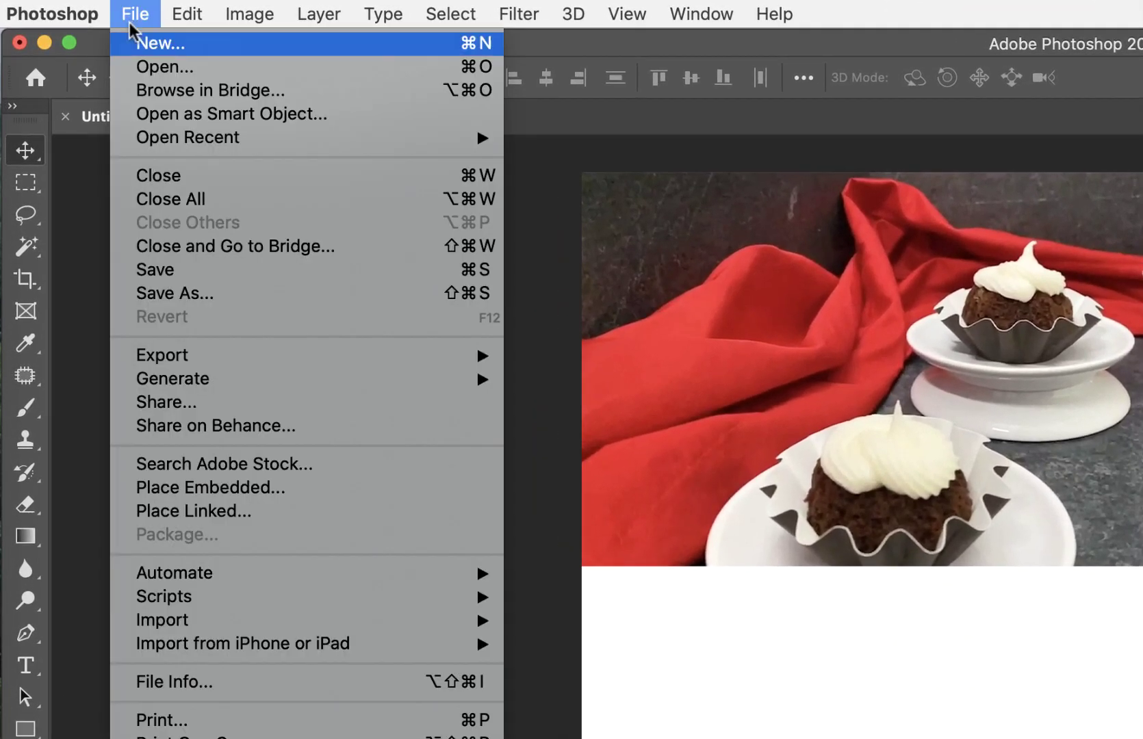
{"action": "left_click", "coordinate": [230, 486]}
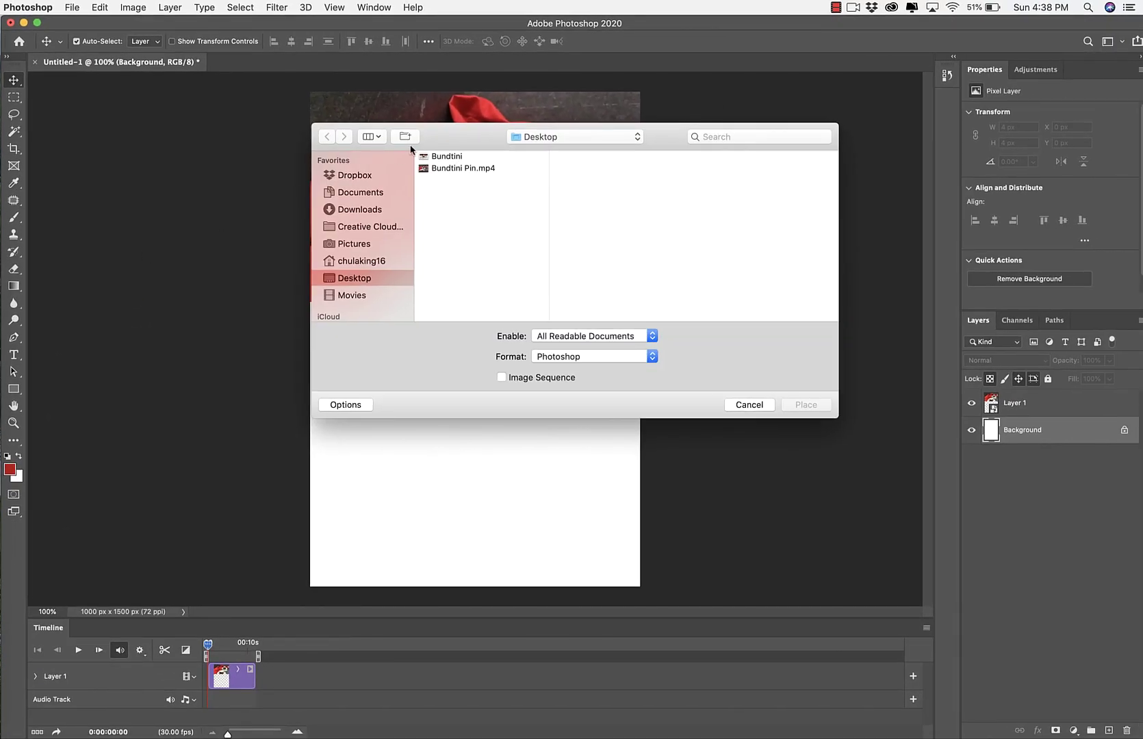
{"action": "left_click", "coordinate": [447, 158]}
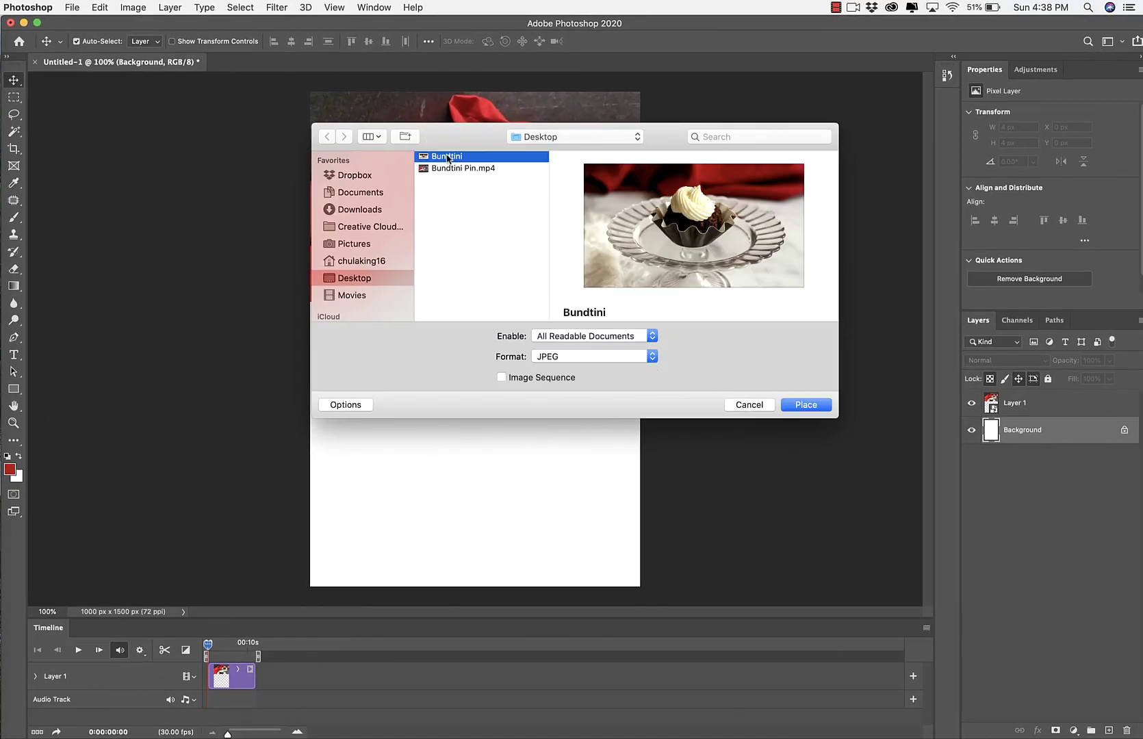
{"action": "left_click", "coordinate": [805, 405]}
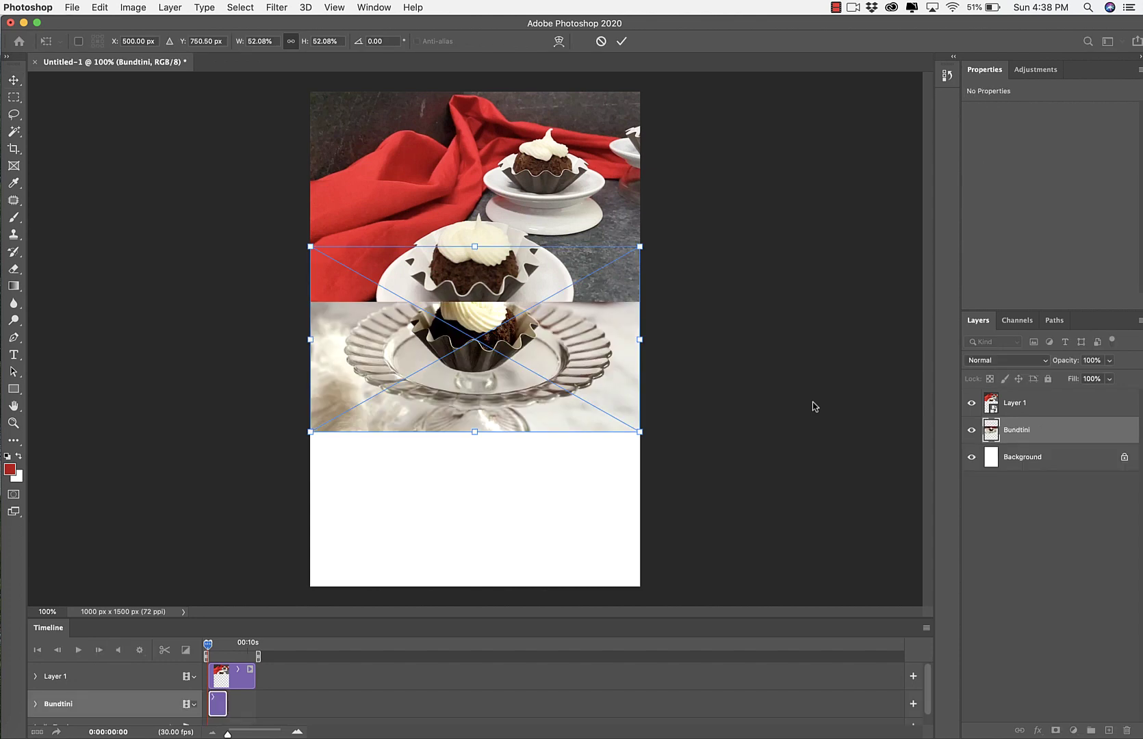
- Move the Bundtini photo to the canvas's bottom edge and enlarge it proportionally to about 58%
{"action": "left_click_drag", "start_coordinate": [506, 326], "coordinate": [504, 477]}
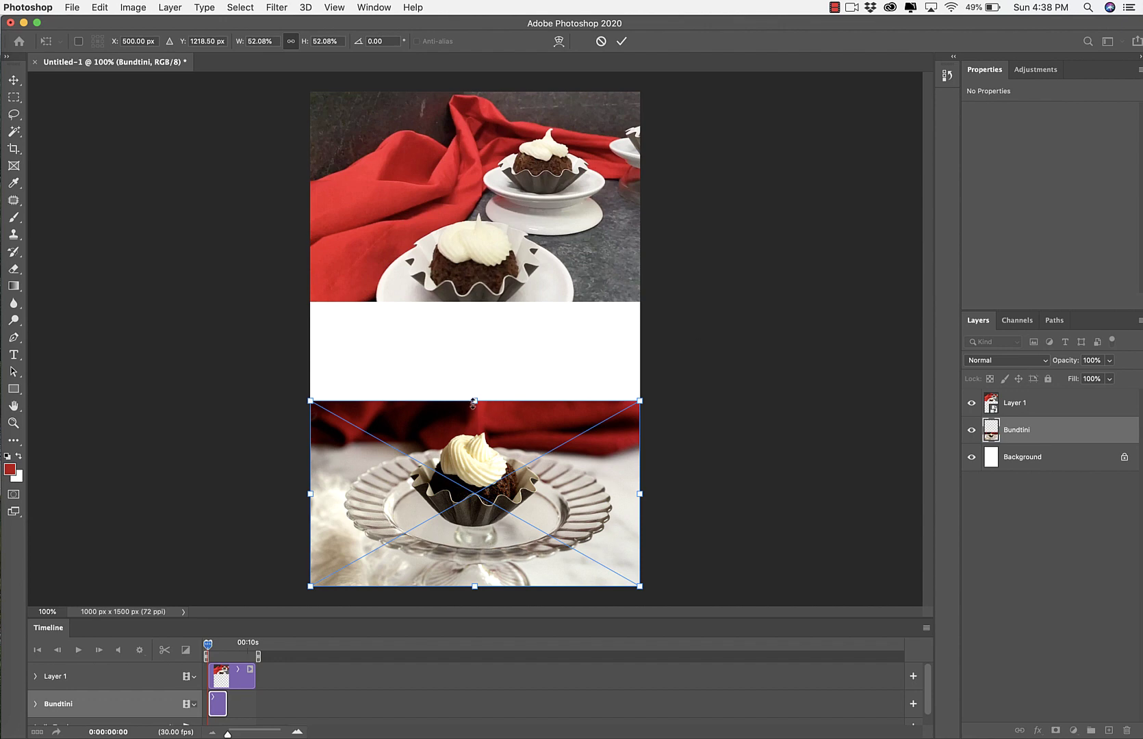
{"action": "left_click_drag", "start_coordinate": [473, 402], "coordinate": [470, 380]}
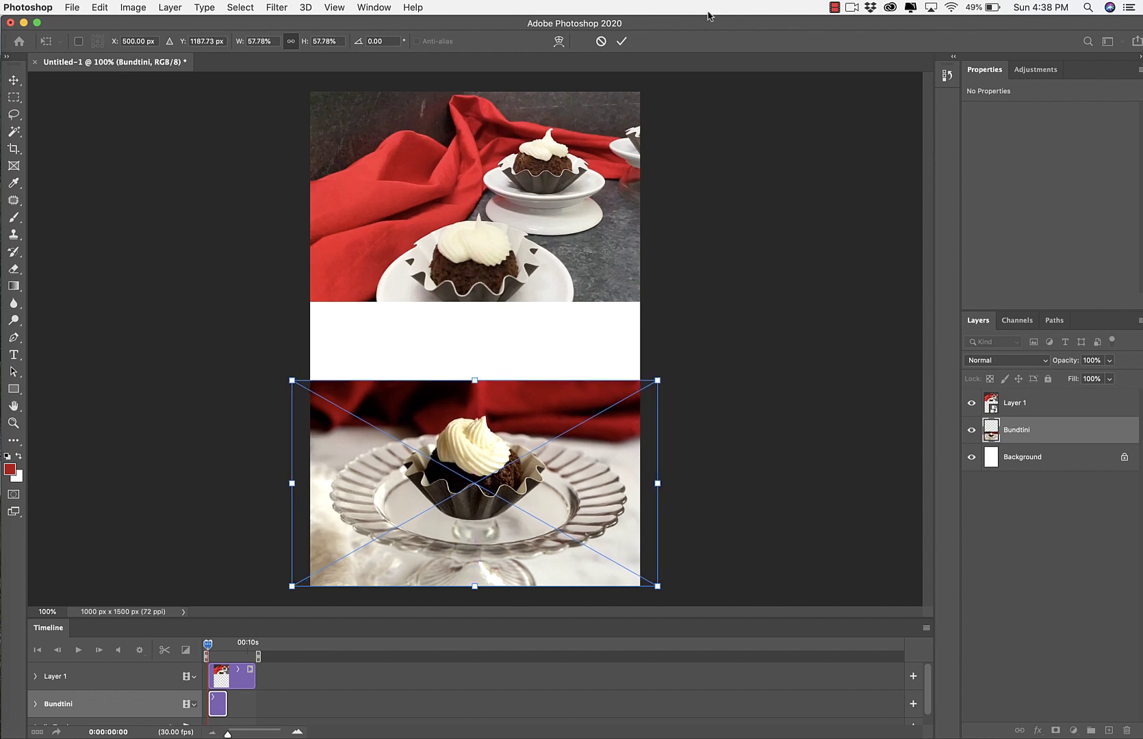
{"action": "left_click", "coordinate": [621, 42]}
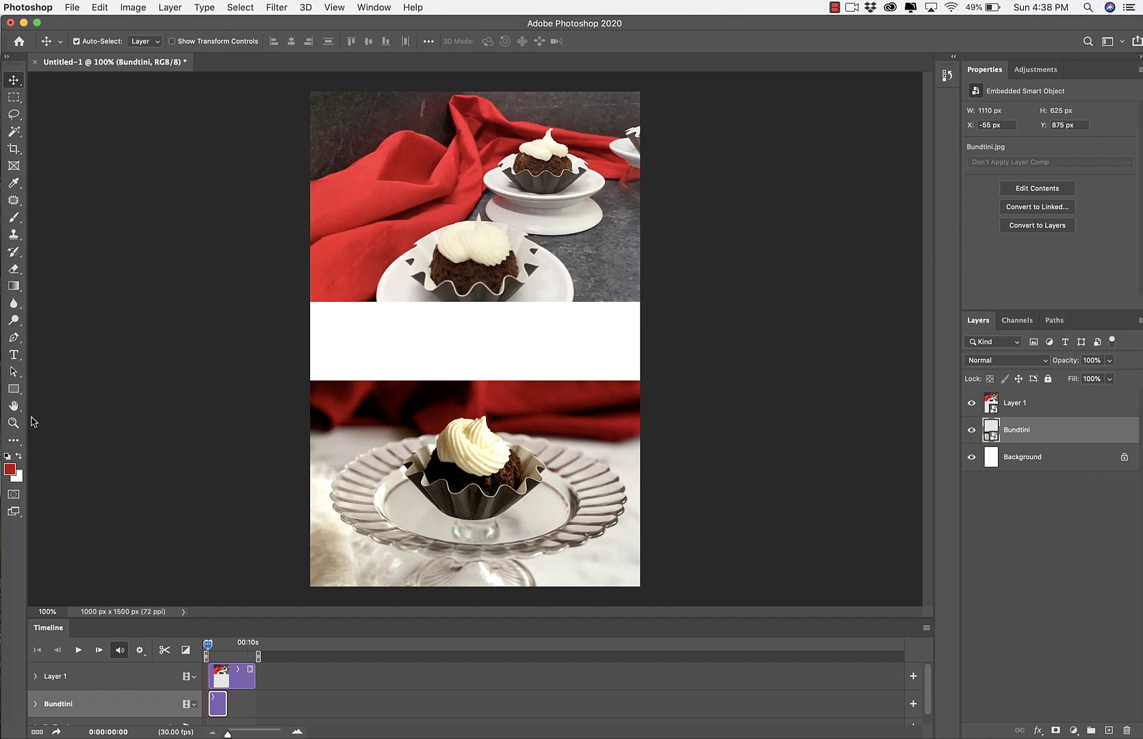
- Draw a rectangle about 1008 × 244 px over the white gap and fill it with off-white e8e8de sampled from the lower photo
{"action": "left_click", "coordinate": [15, 390]}
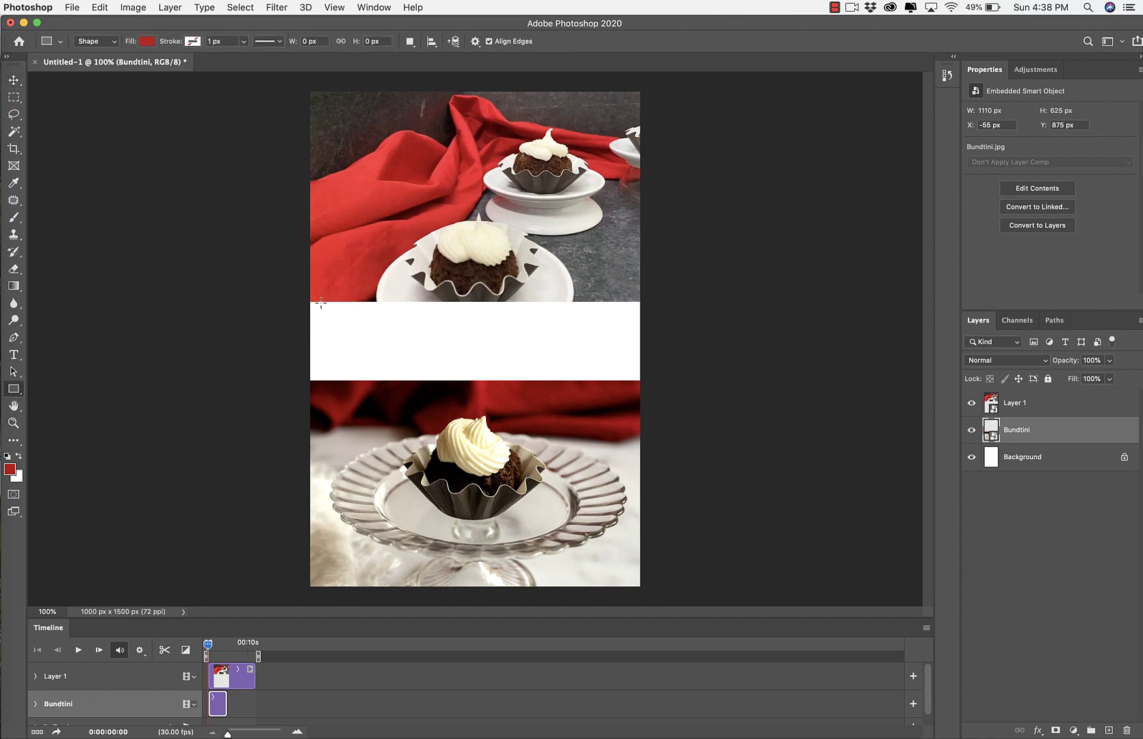
{"action": "left_click_drag", "start_coordinate": [309, 301], "coordinate": [641, 380]}
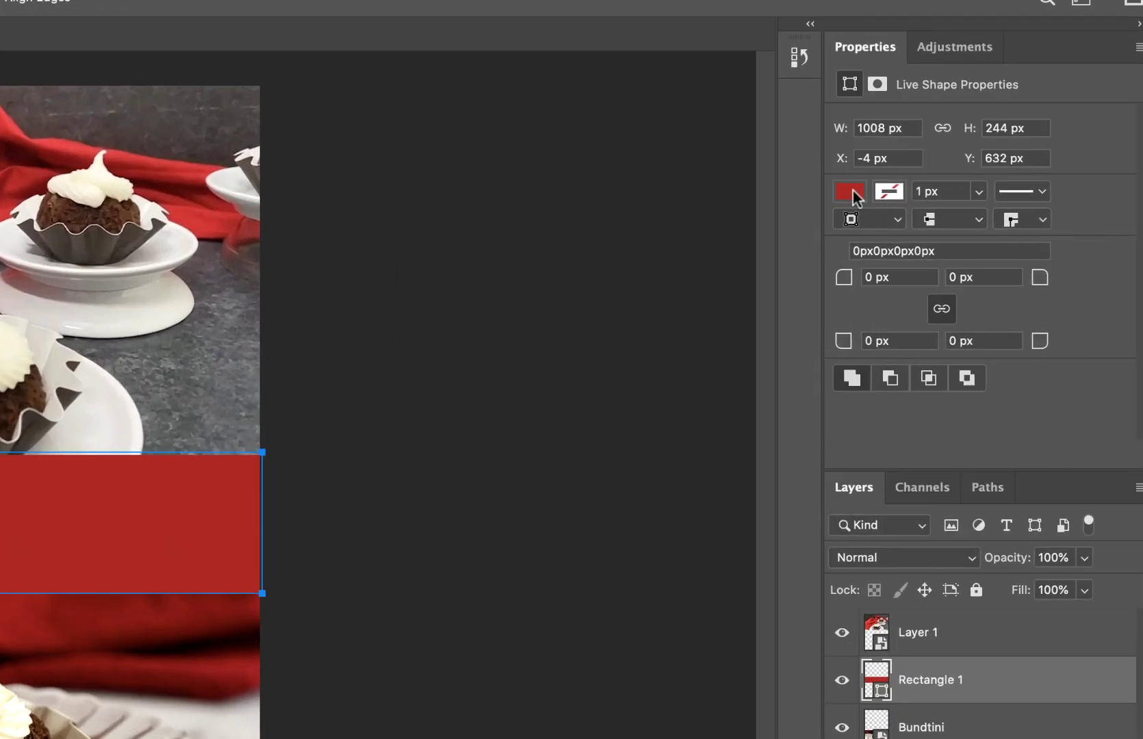
{"action": "left_click", "coordinate": [977, 152]}
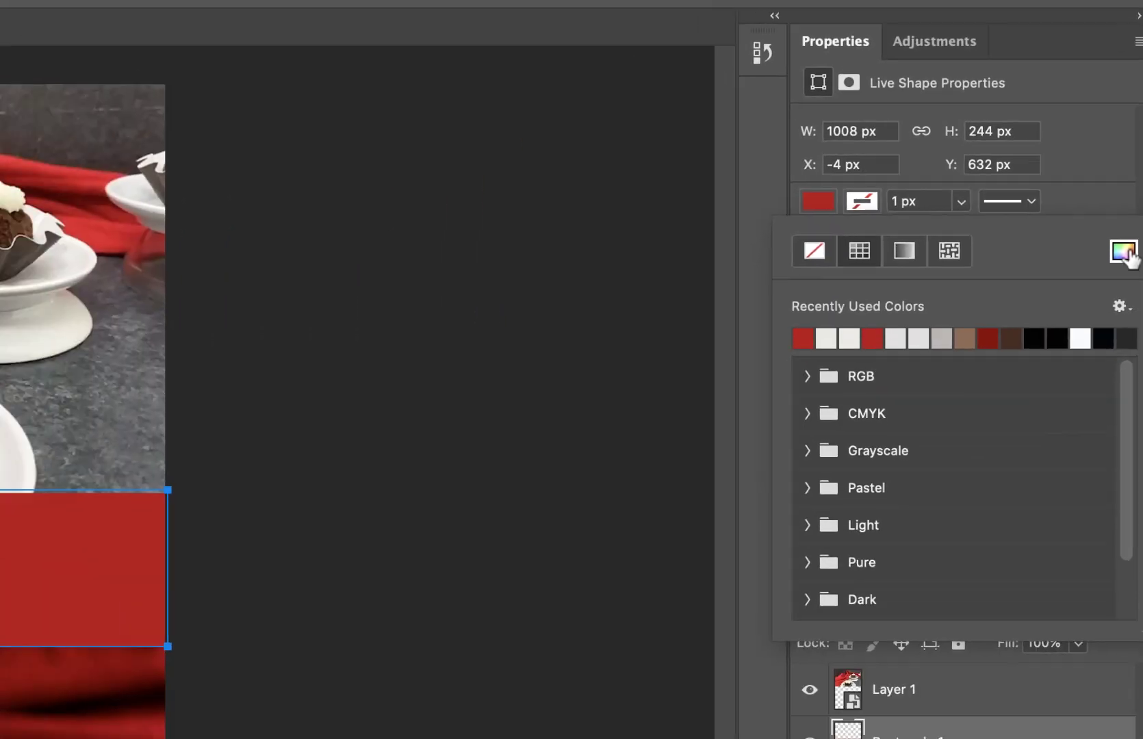
{"action": "left_click", "coordinate": [1118, 296]}
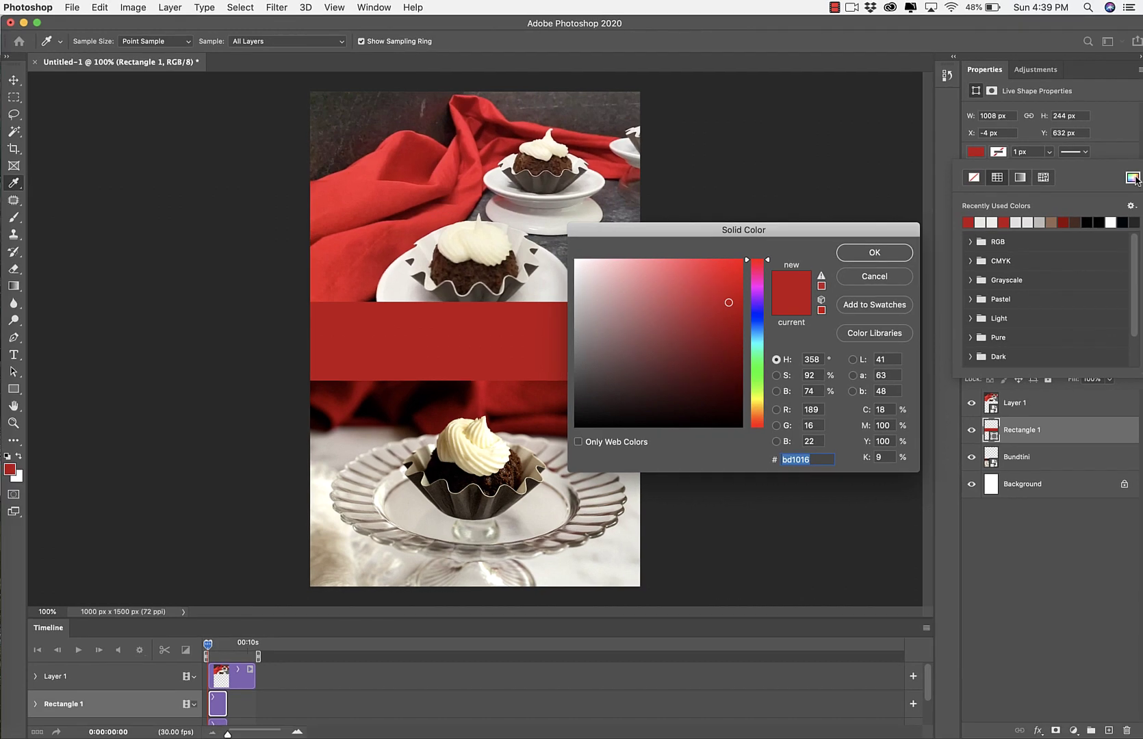
{"action": "left_click", "coordinate": [568, 565]}
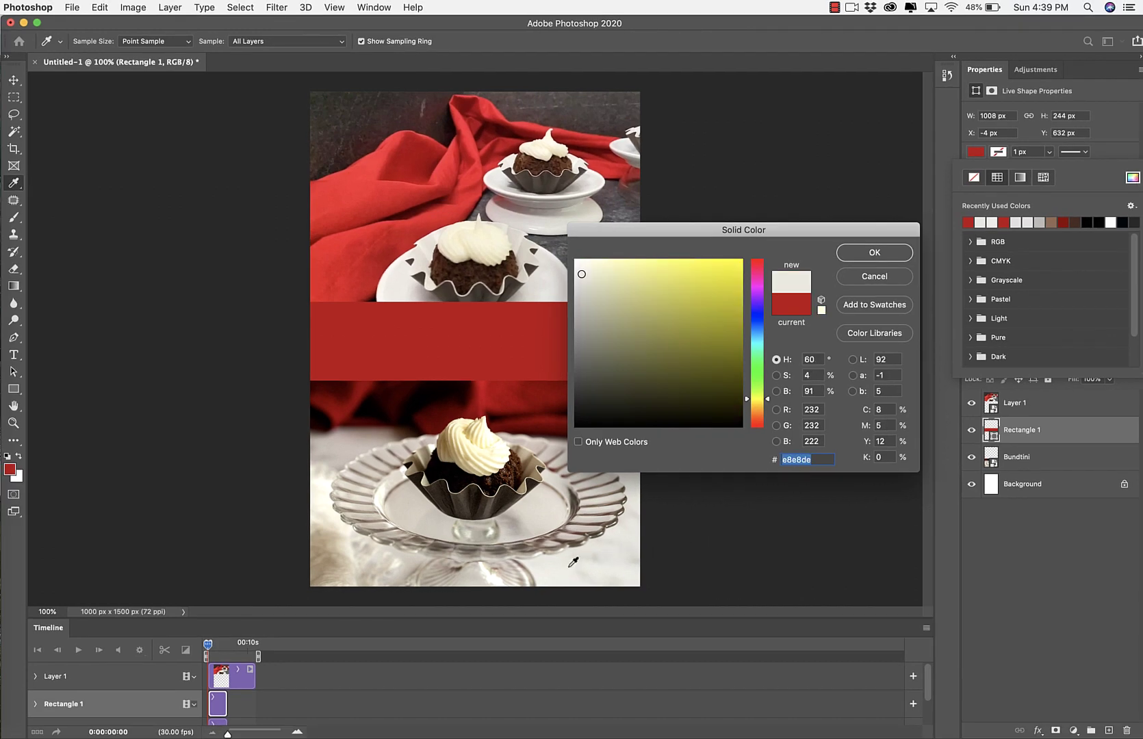
{"action": "left_click", "coordinate": [903, 255]}
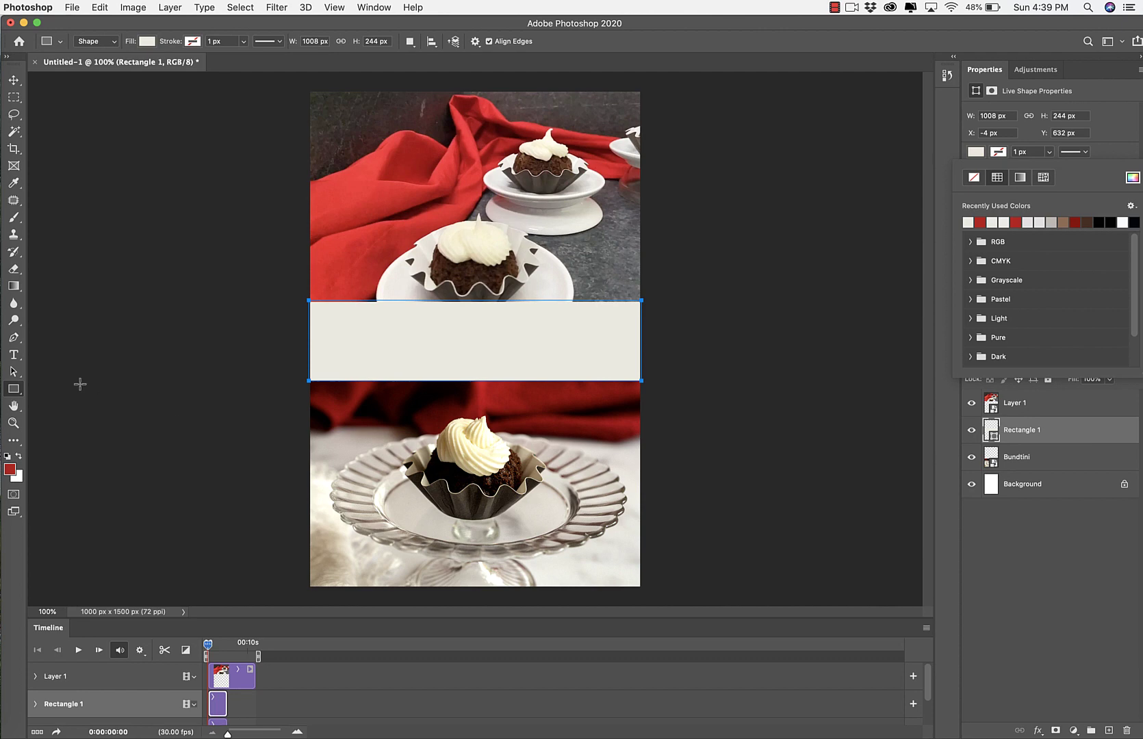
- Add the two-line title "Copycat Chocolate" / "Chocolate Chip Bundtinis" inside the off-white rectangle and shift it slightly down
{"action": "left_click", "coordinate": [13, 355]}
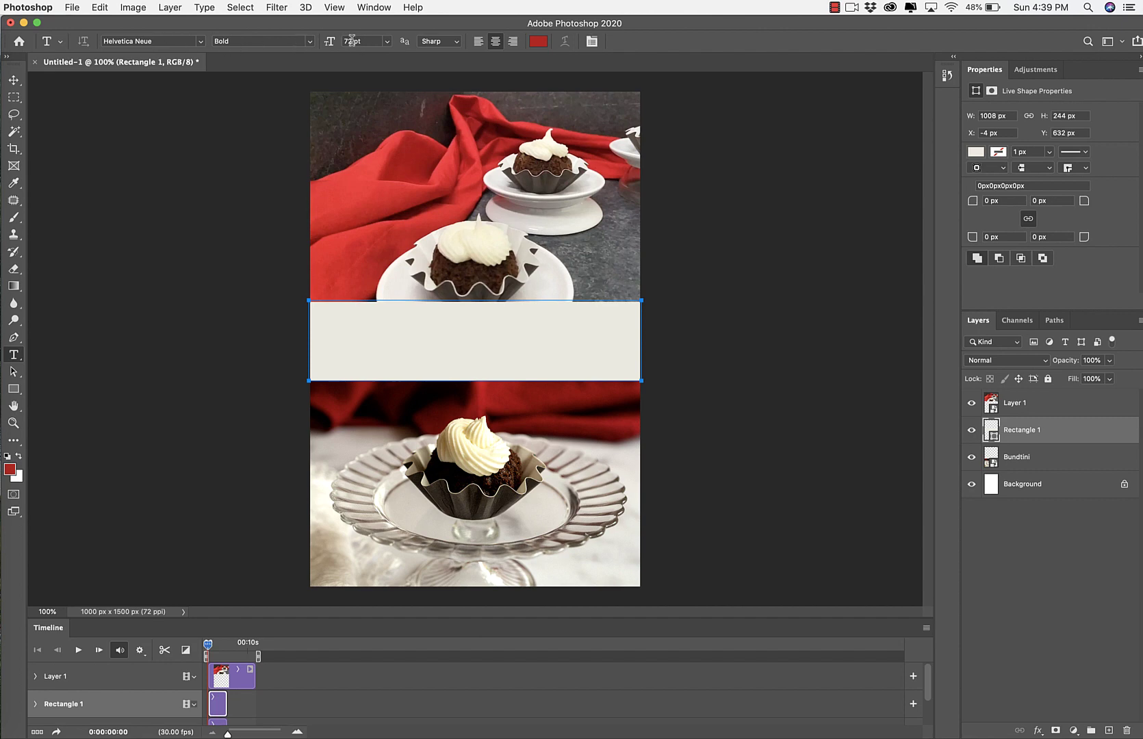
{"action": "left_click", "coordinate": [539, 42]}
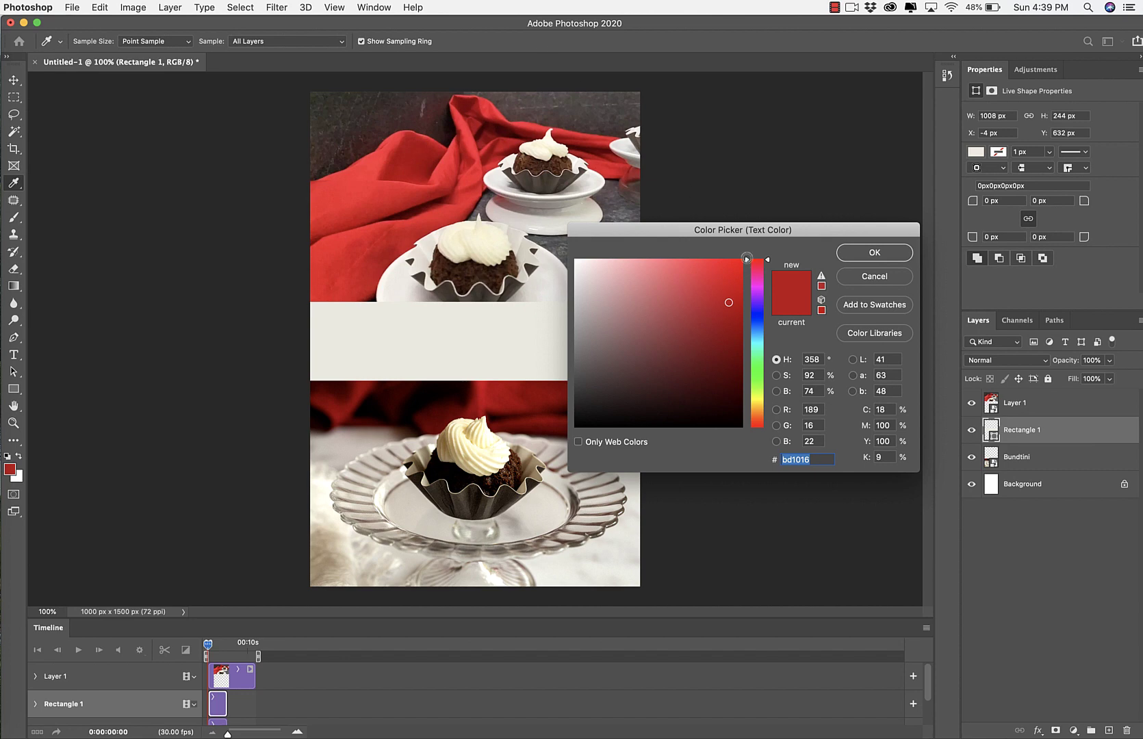
{"action": "left_click", "coordinate": [873, 277]}
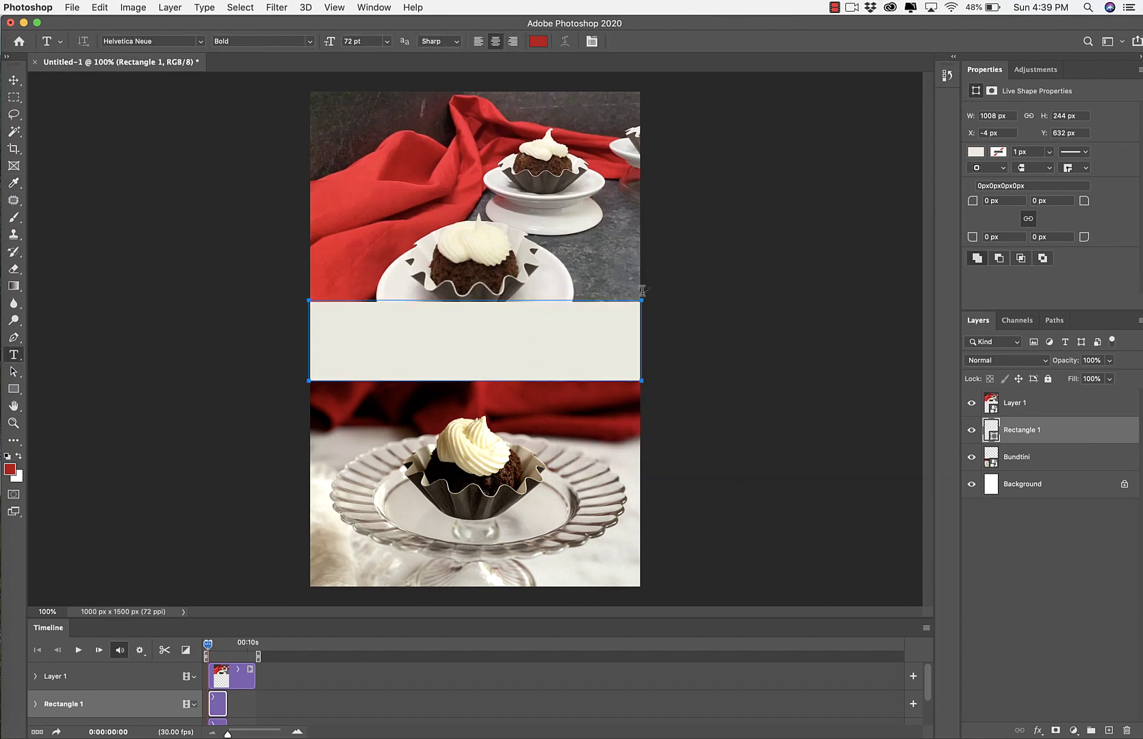
{"action": "left_click", "coordinate": [463, 318]}
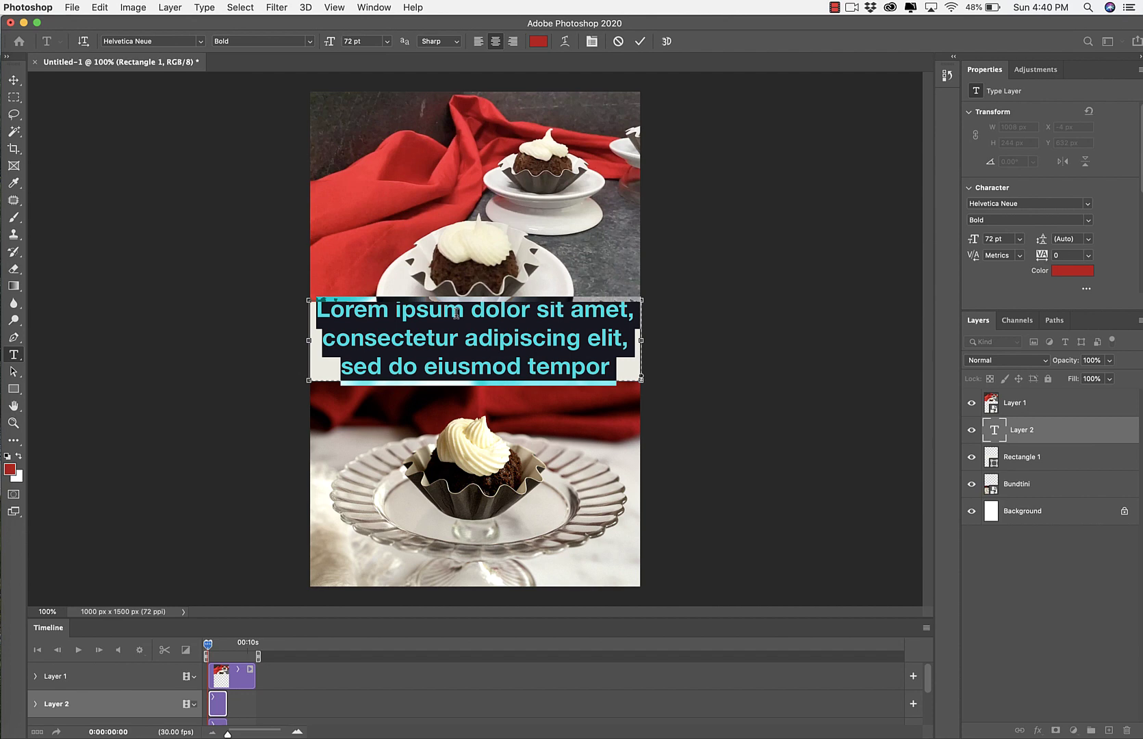
{"action": "type", "text": "Co"}
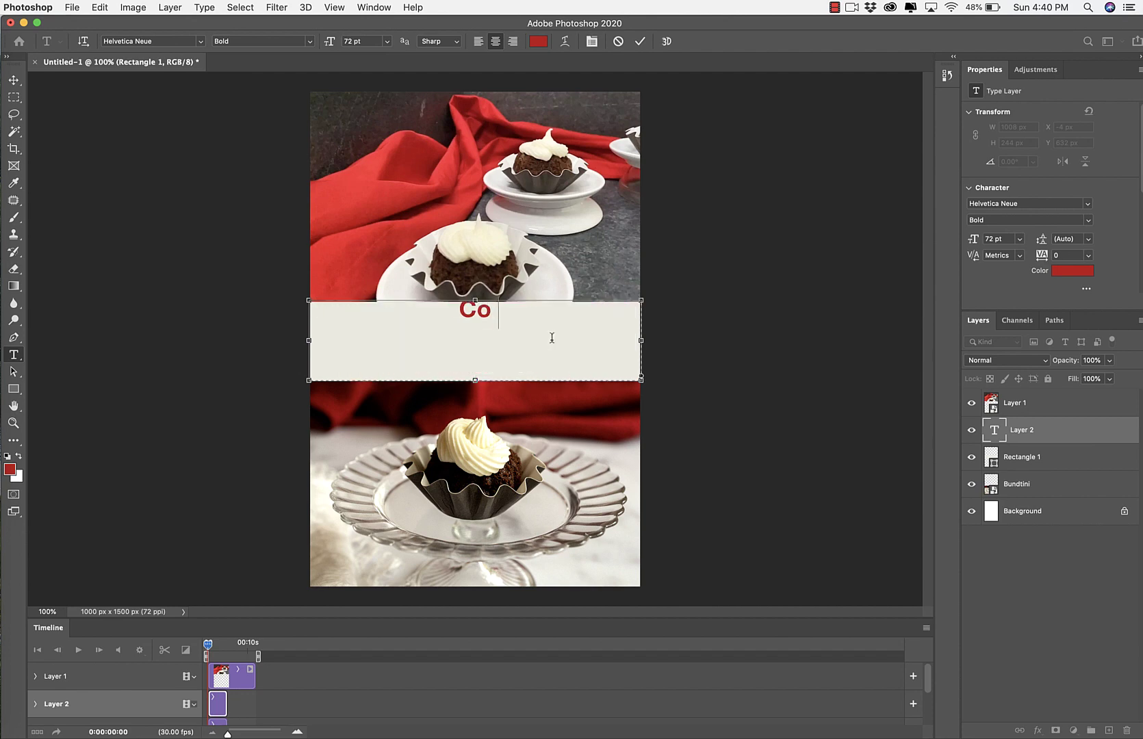
{"action": "type", "text": "pycat Chocolate"}
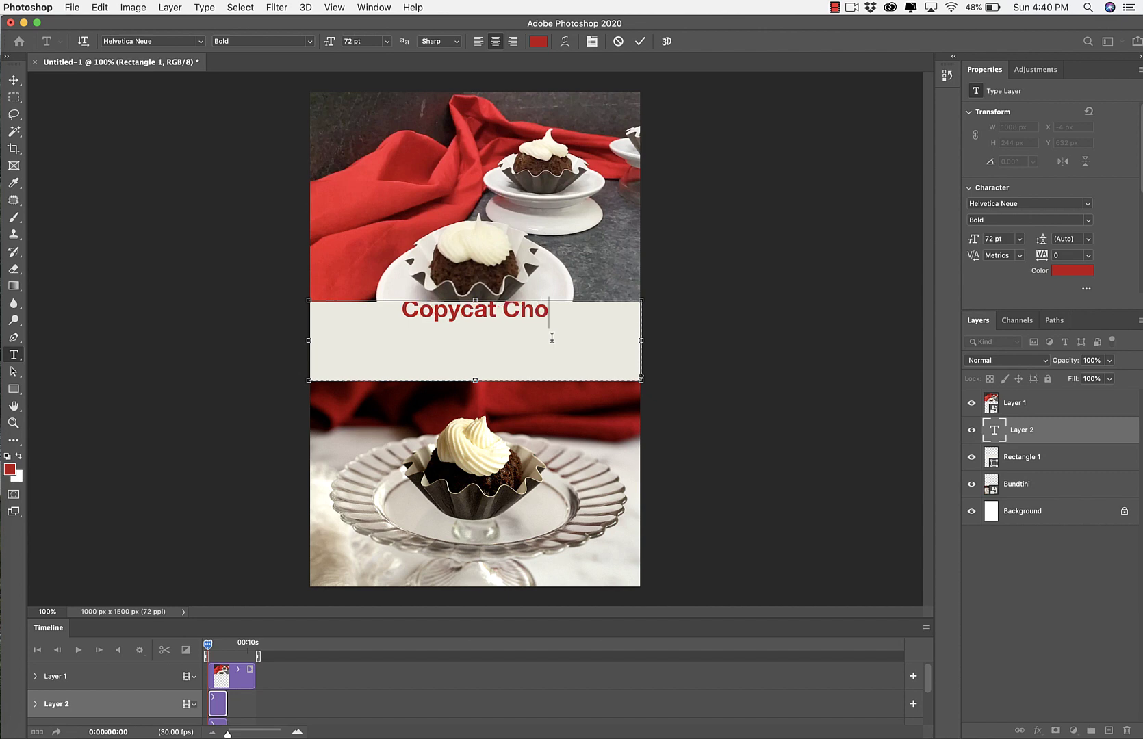
{"action": "key", "text": "Return"}
{"action": "type", "text": "Ch"}
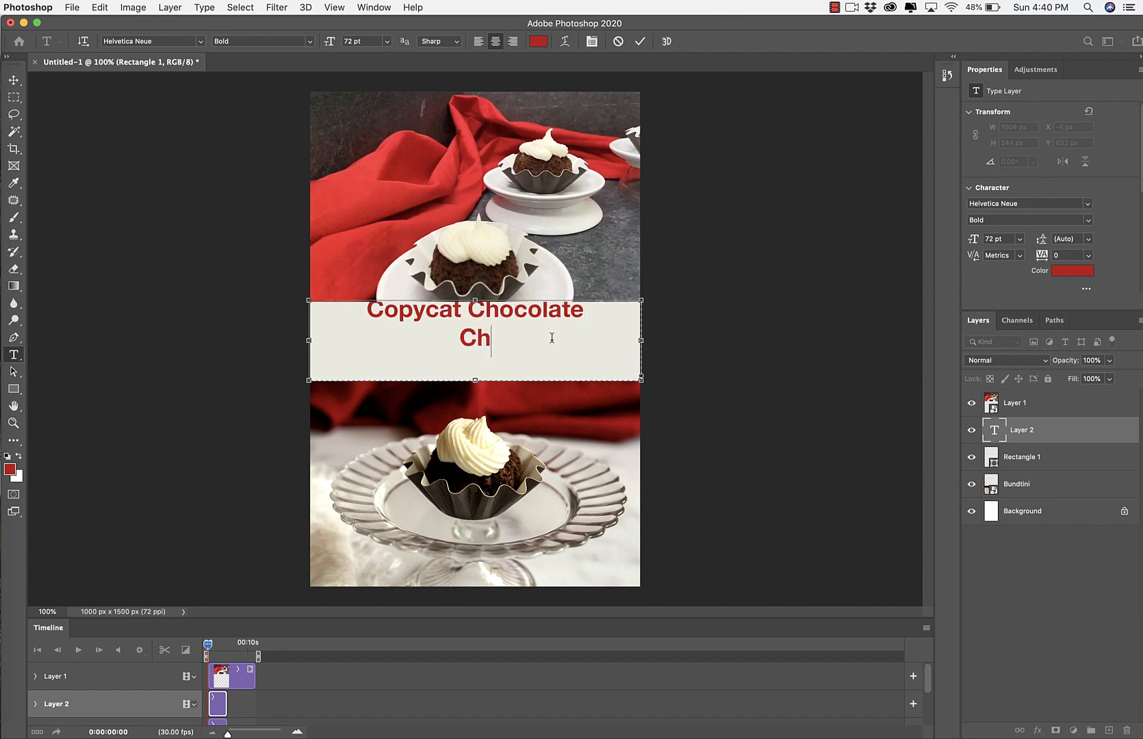
{"action": "type", "text": "ocolate Chip"}
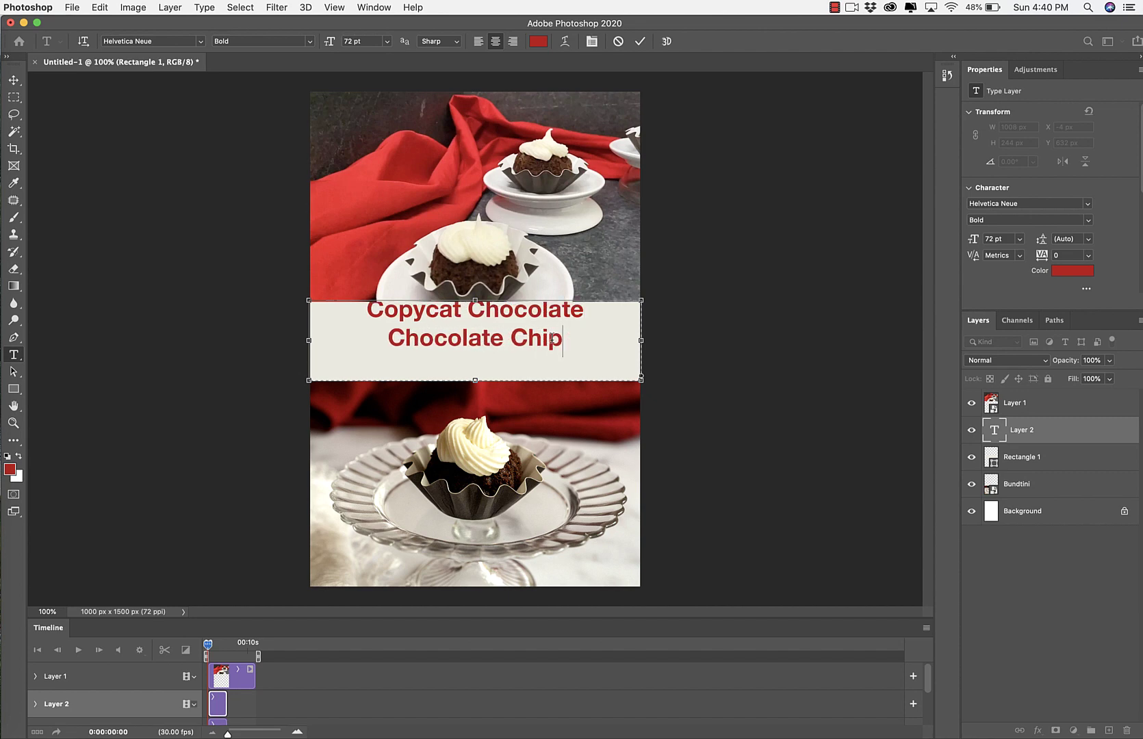
{"action": "type", "text": " Bundtinis"}
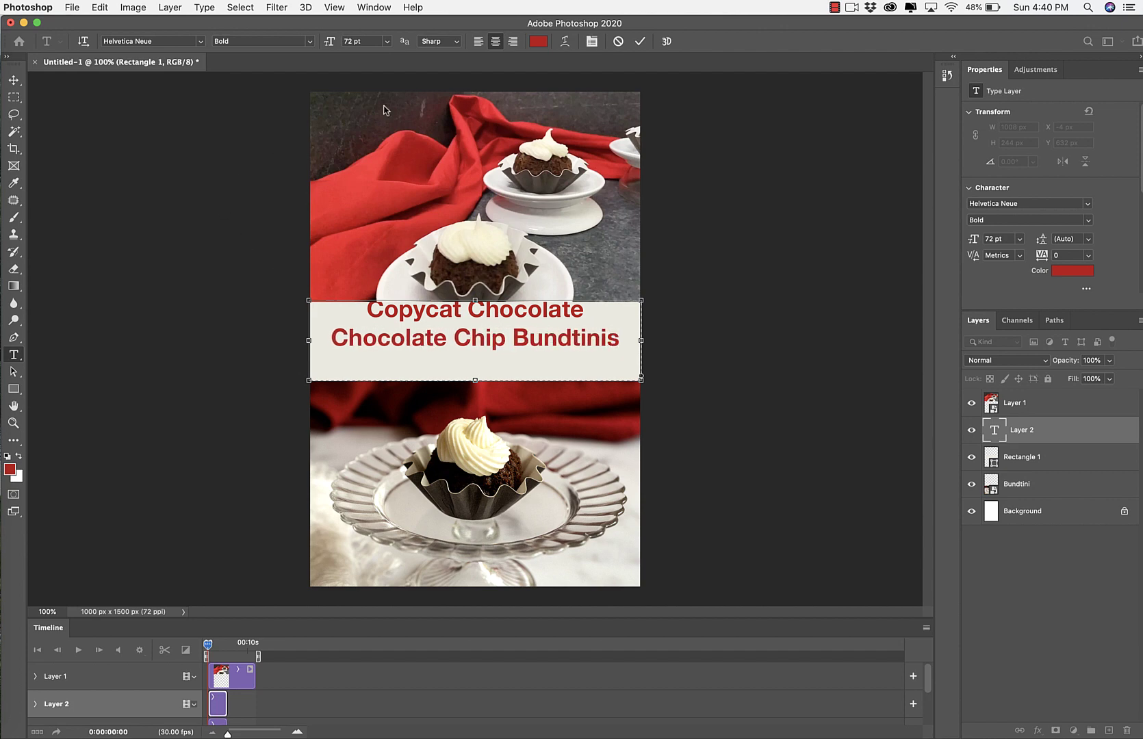
{"action": "left_click", "coordinate": [13, 80]}
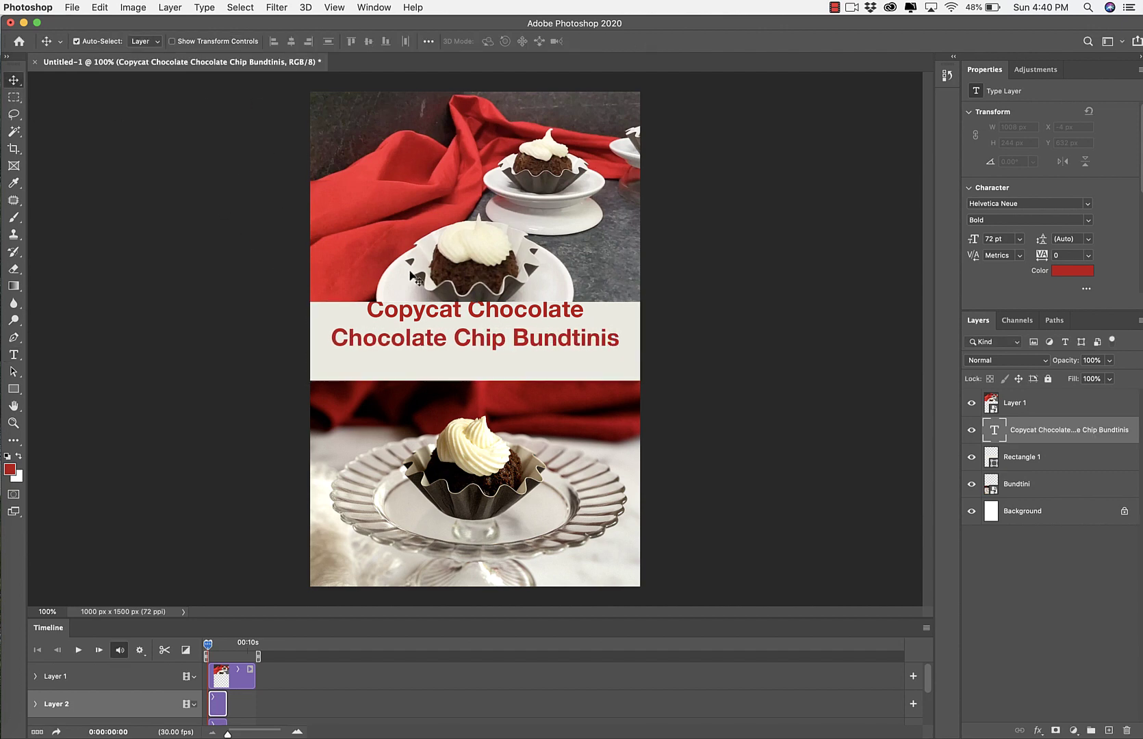
{"action": "left_click_drag", "start_coordinate": [479, 309], "coordinate": [480, 314]}
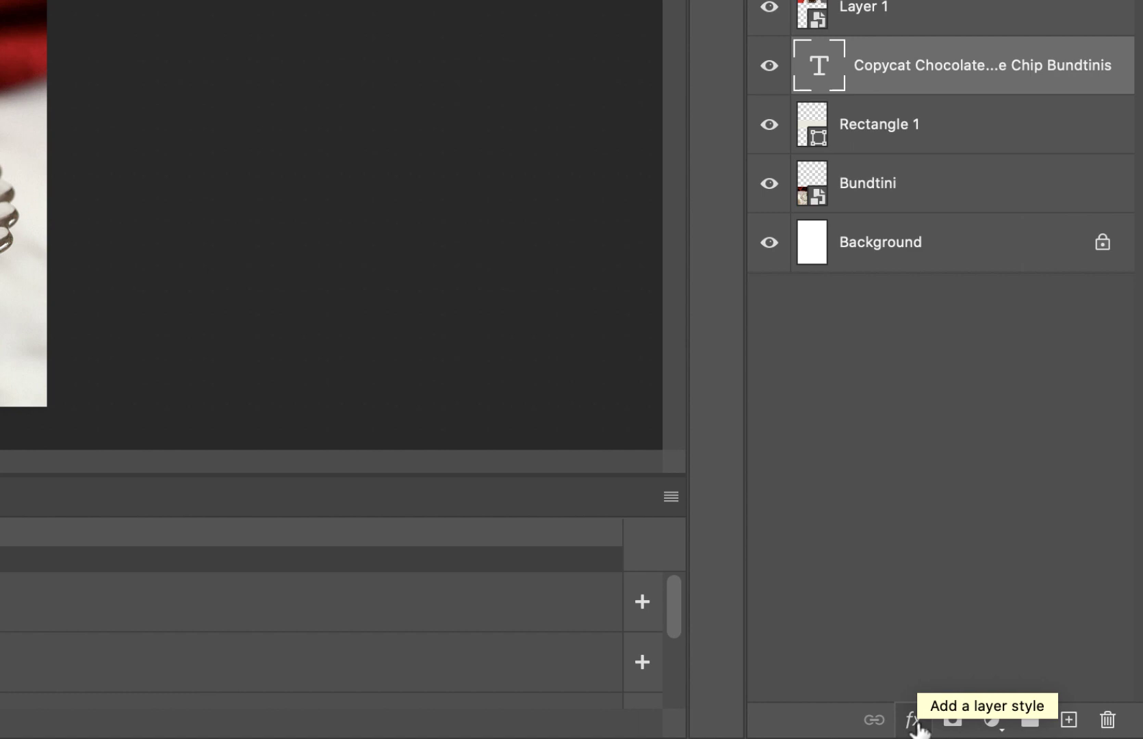
- Apply a Bevel & Emboss layer style with the default Inner Bevel settings to the Bundtinis title text
{"action": "left_click", "coordinate": [912, 720]}
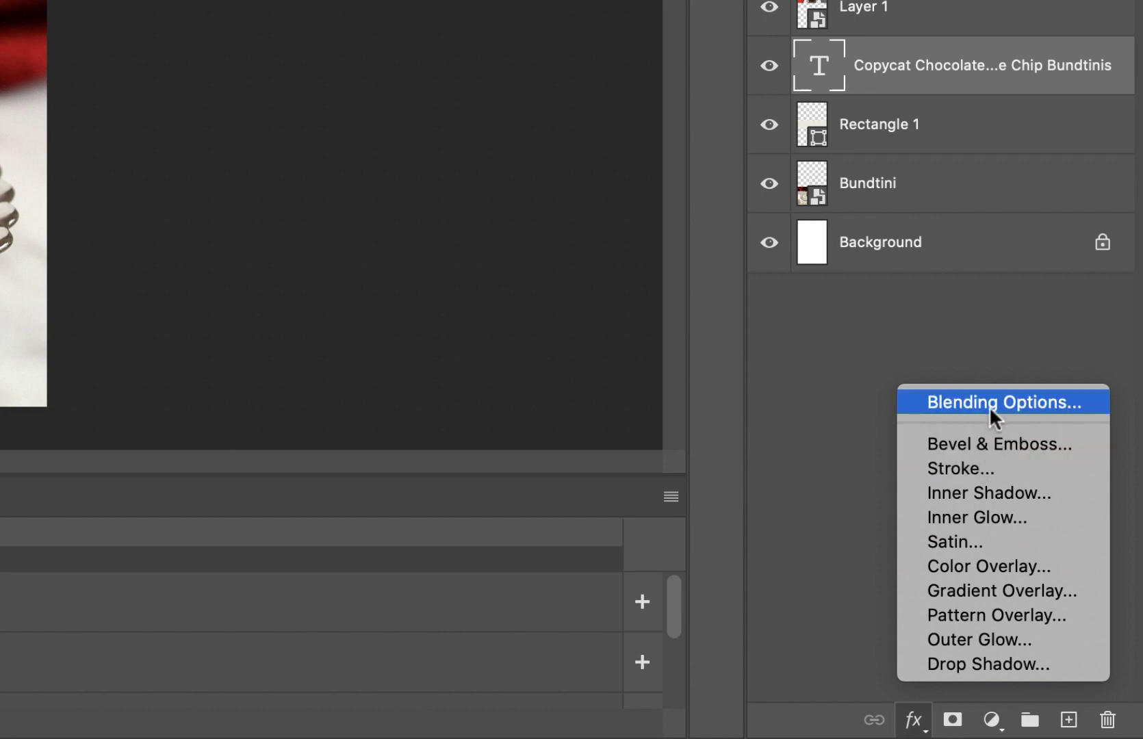
{"action": "left_click", "coordinate": [978, 442]}
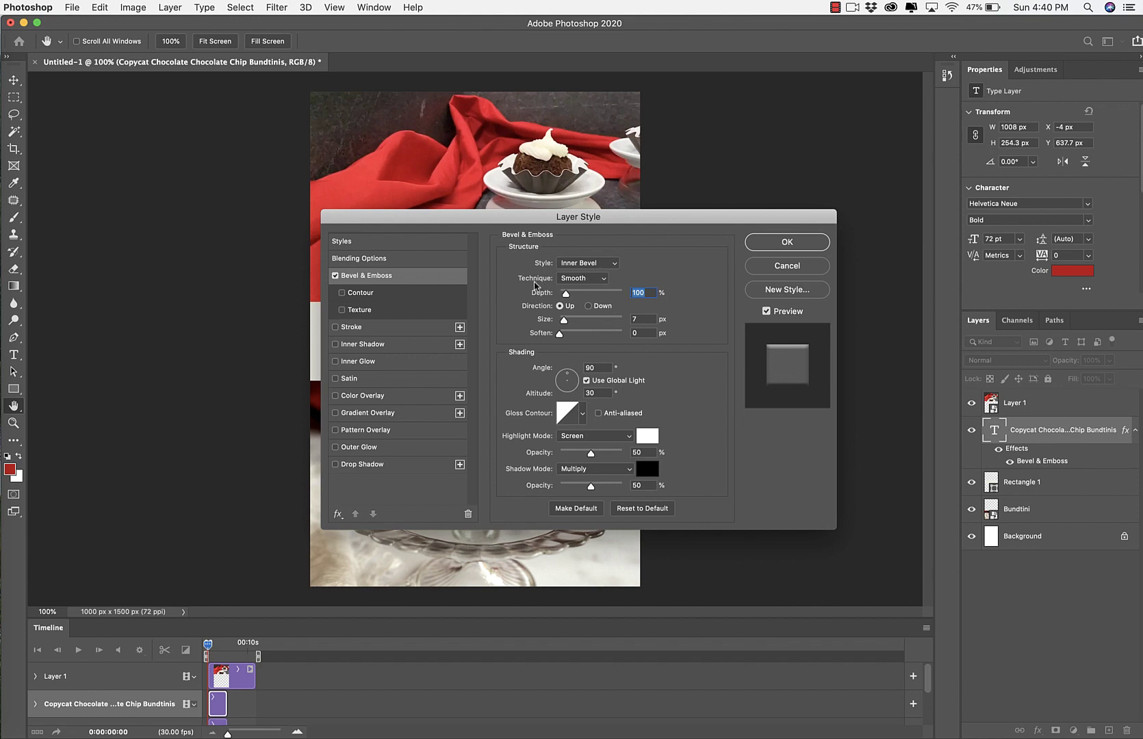
{"action": "left_click", "coordinate": [799, 243]}
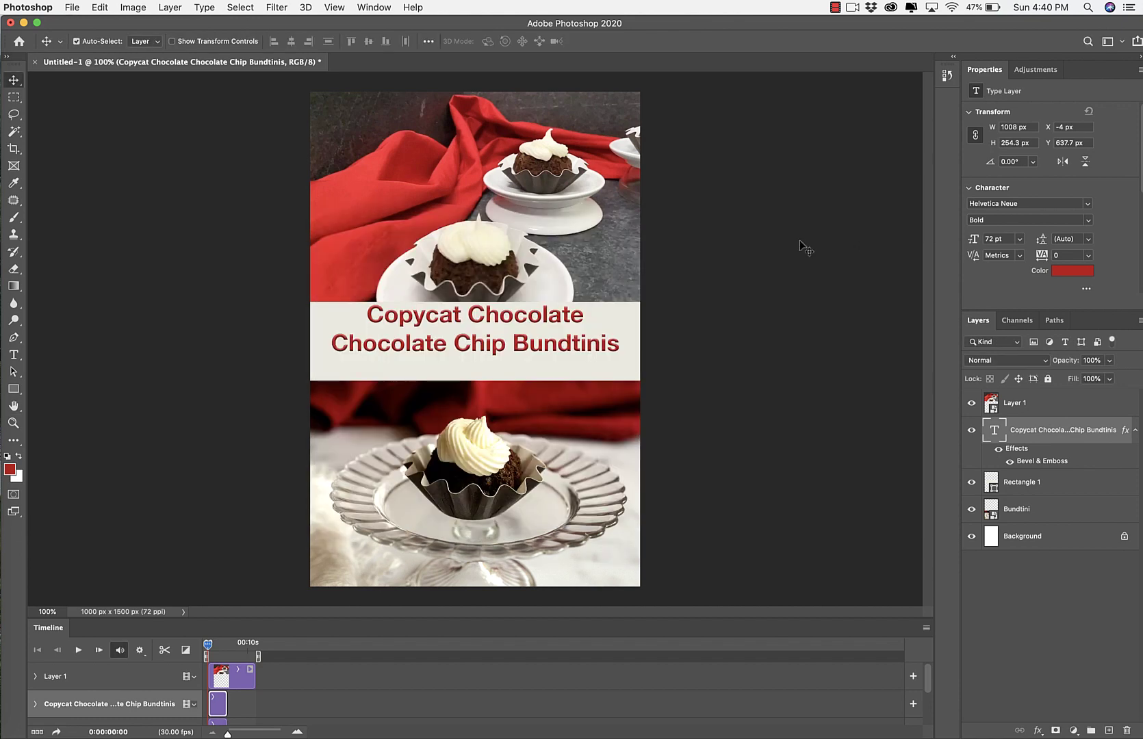
- Add a separate text line reading "PudgeFactor.com" below the title inside the off-white band
{"action": "key", "text": "t"}
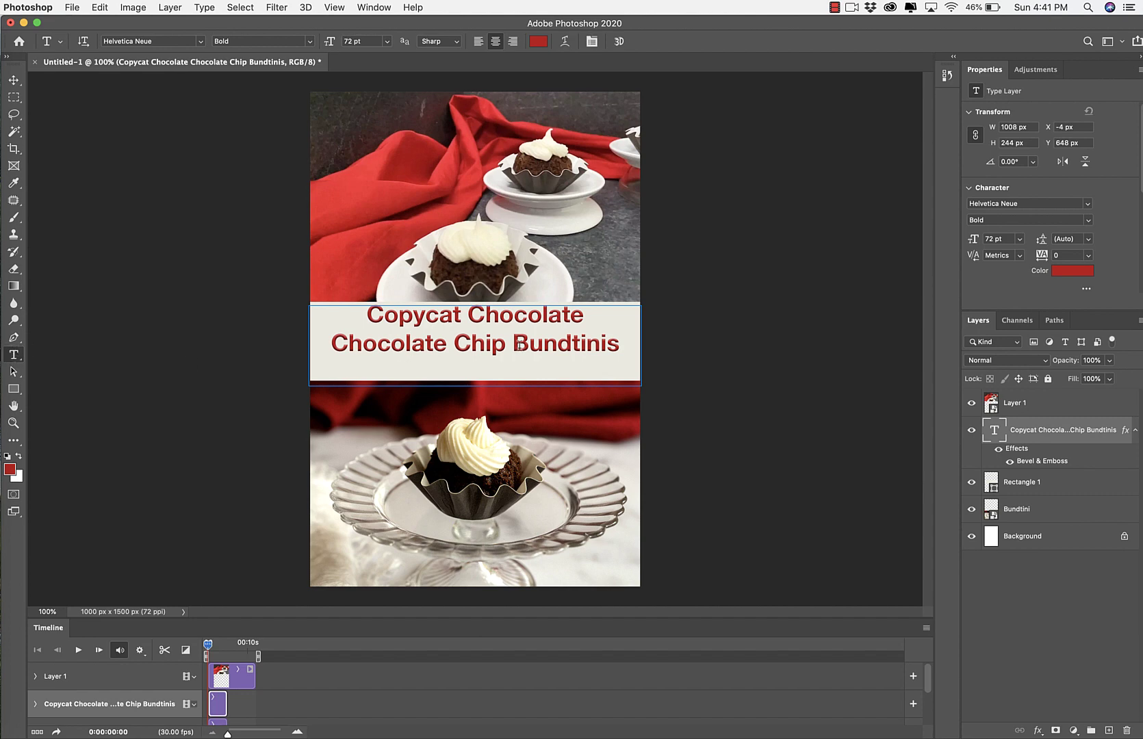
{"action": "left_click", "coordinate": [472, 367]}
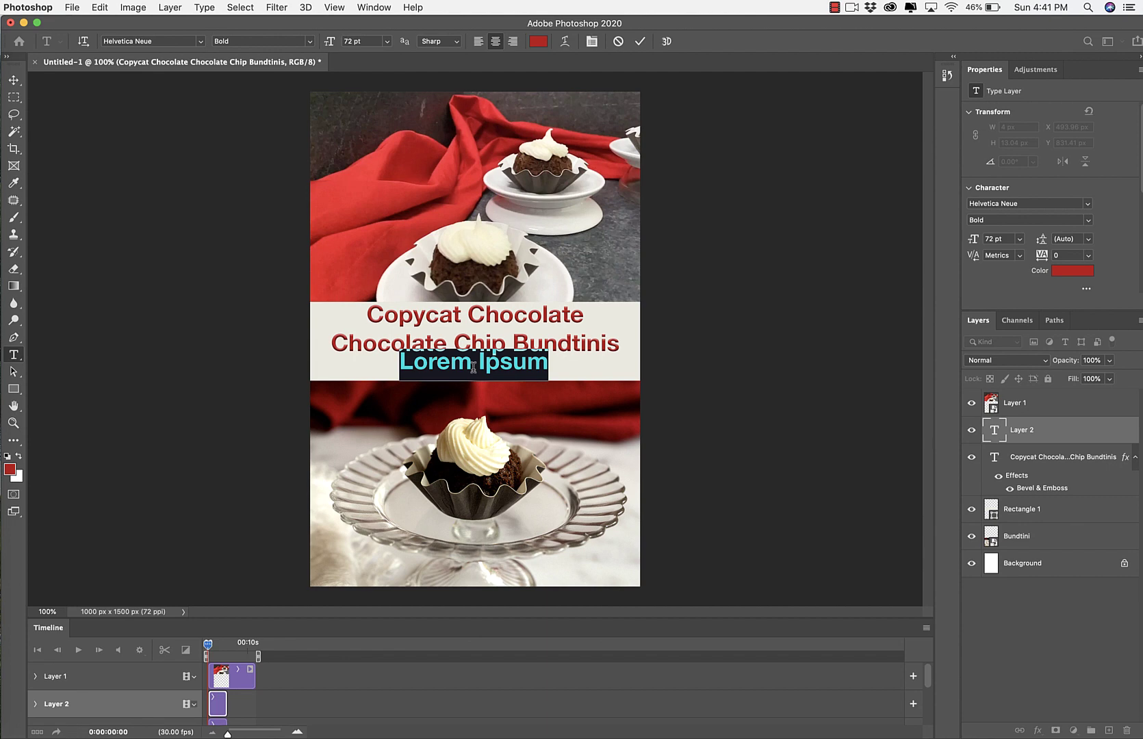
{"action": "type", "text": "P"}
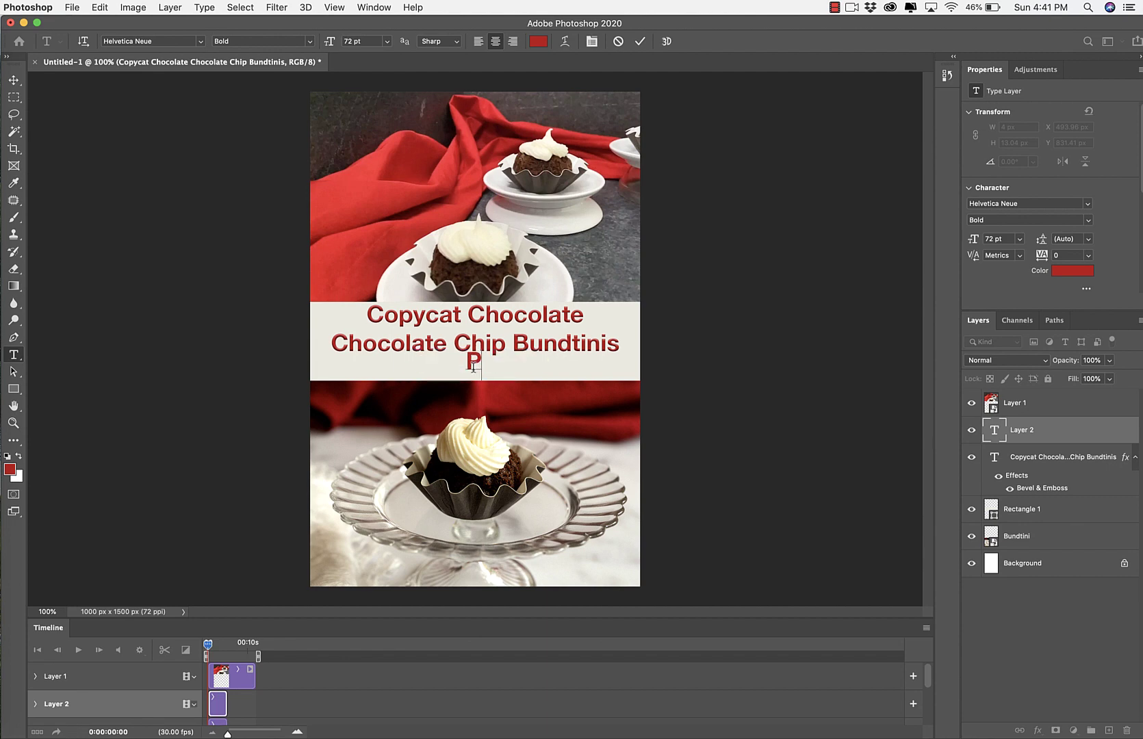
{"action": "type", "text": "udgeFactor.com"}
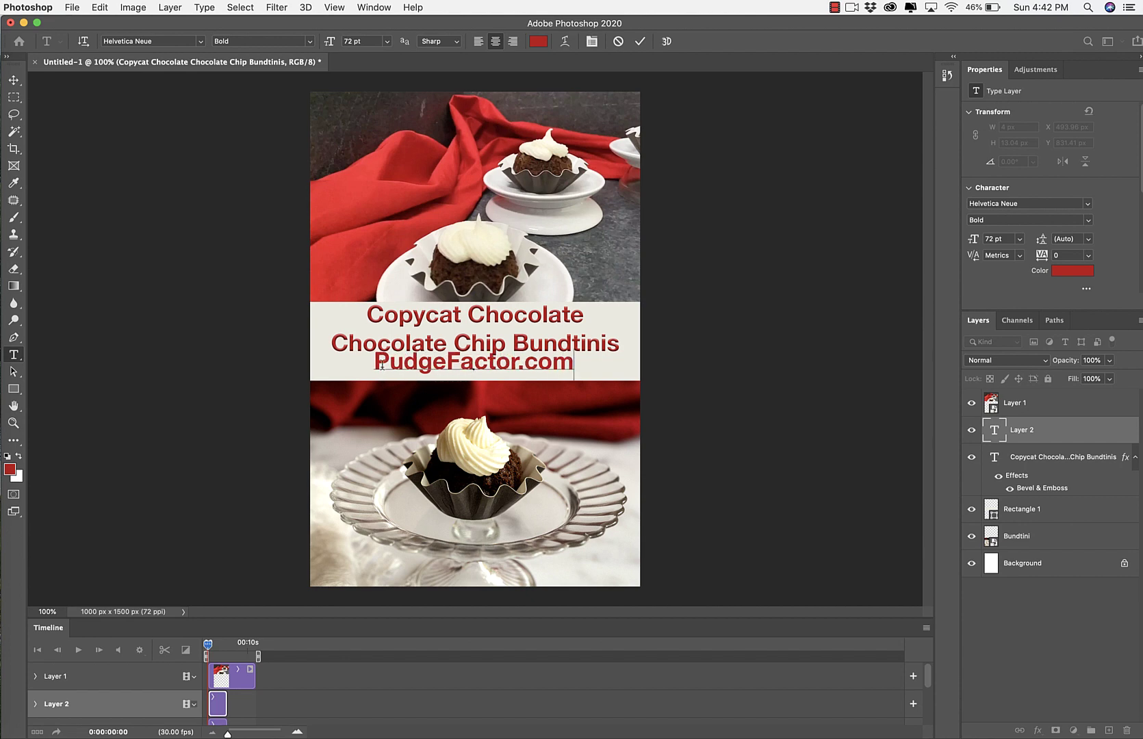
- Set the PudgeFactor.com text to 40 pt and move it slightly down below the title
{"action": "left_click_drag", "start_coordinate": [373, 363], "coordinate": [575, 351]}
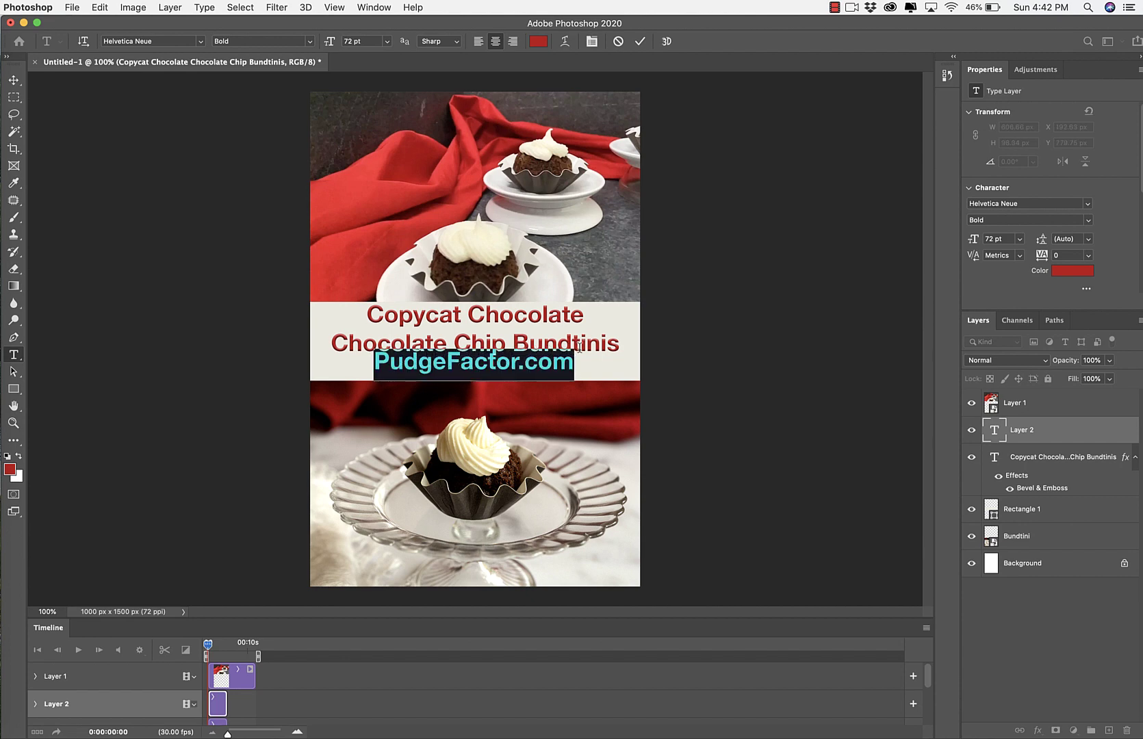
{"action": "left_click", "coordinate": [351, 41]}
{"action": "type", "text": "40"}
{"action": "key", "text": "Return"}
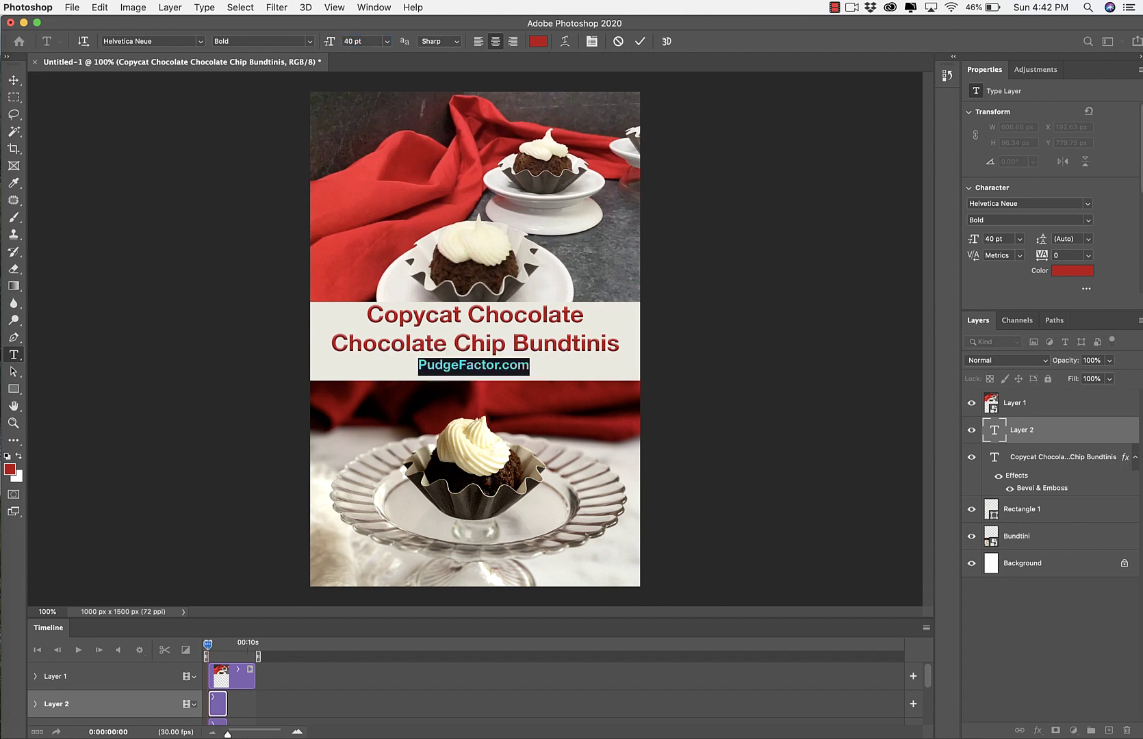
{"action": "left_click", "coordinate": [14, 81]}
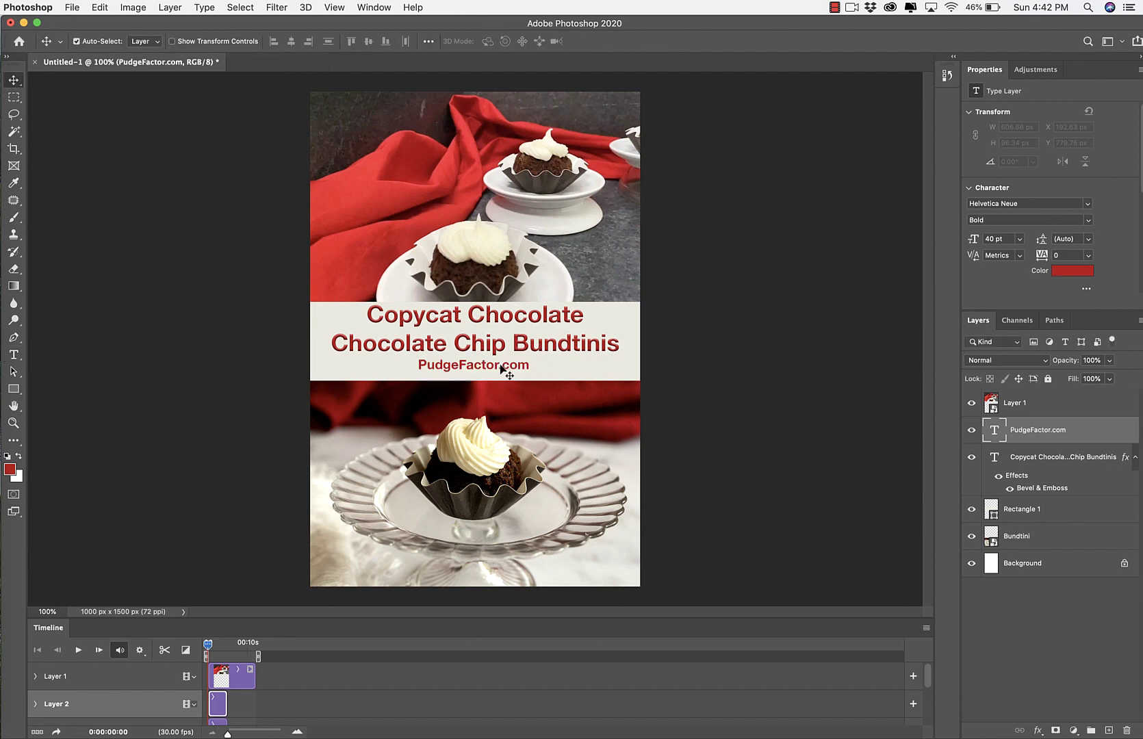
{"action": "left_click_drag", "start_coordinate": [503, 370], "coordinate": [505, 372]}
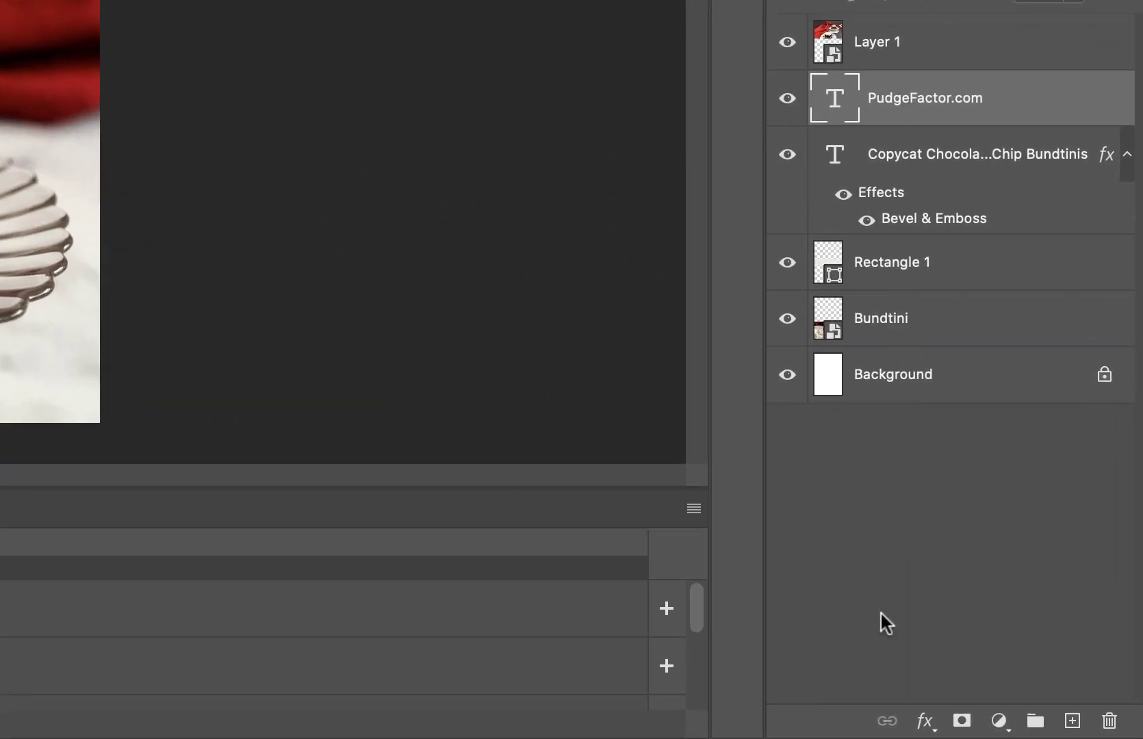
- Apply the default Bevel & Emboss layer style to the PudgeFactor.com text layer
{"action": "left_click", "coordinate": [923, 721]}
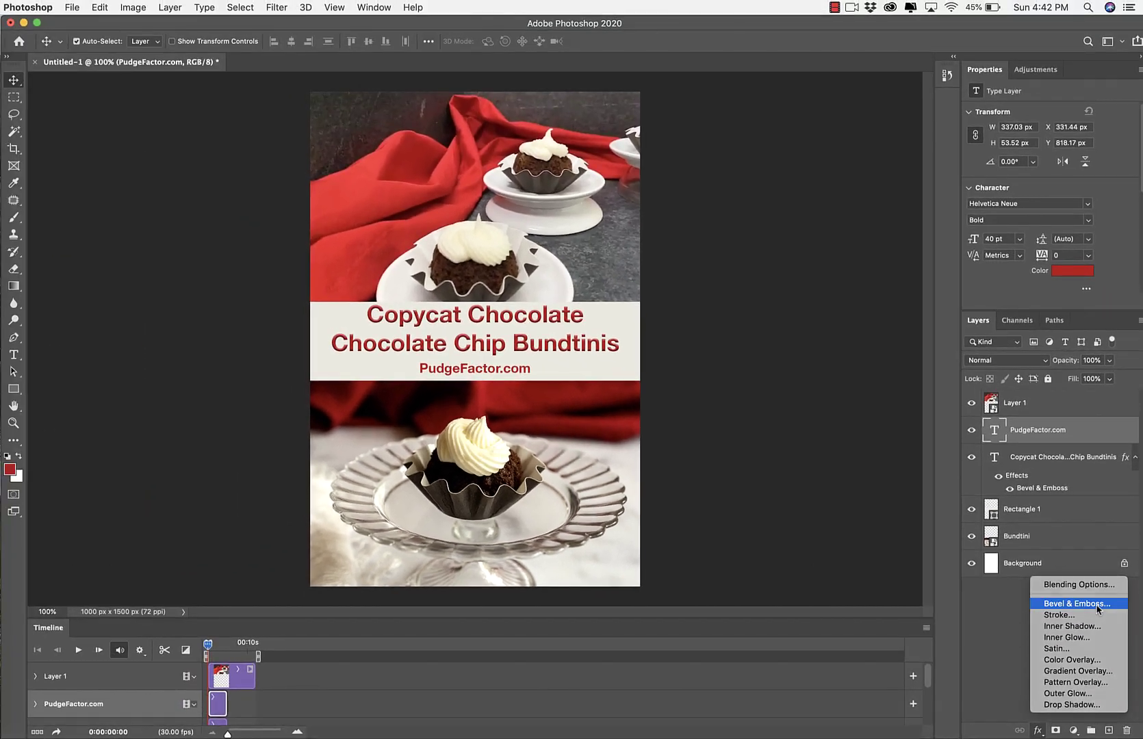
{"action": "left_click", "coordinate": [1044, 459]}
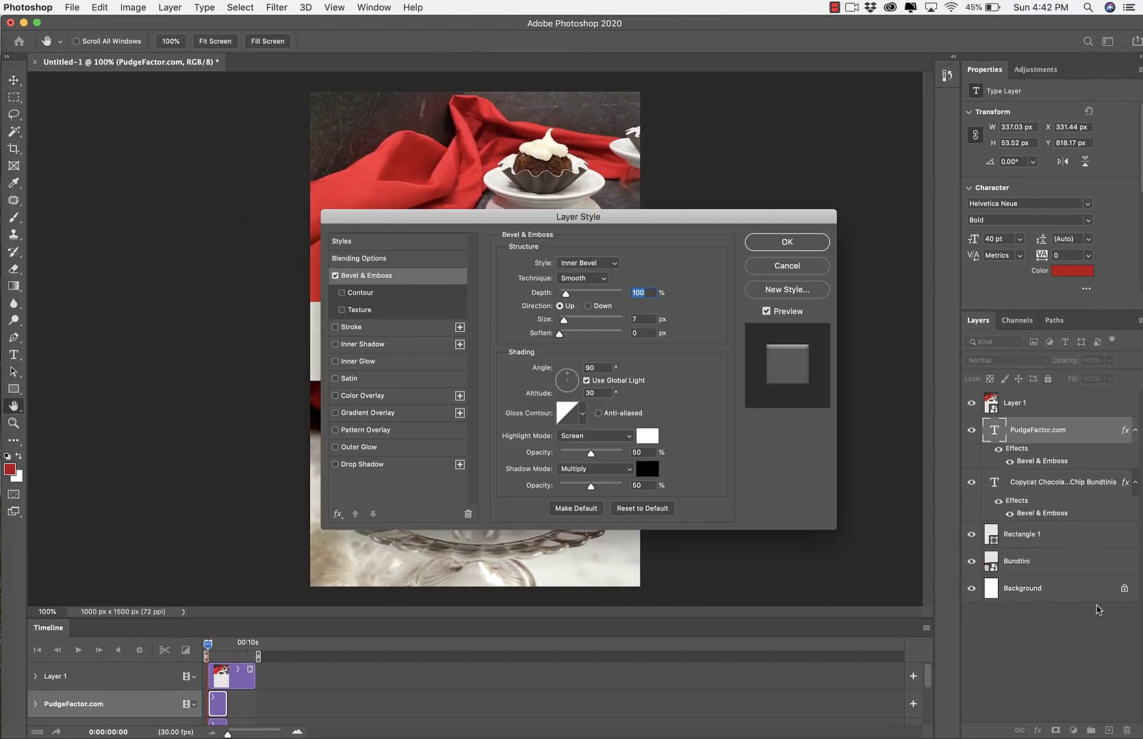
{"action": "left_click", "coordinate": [774, 241]}
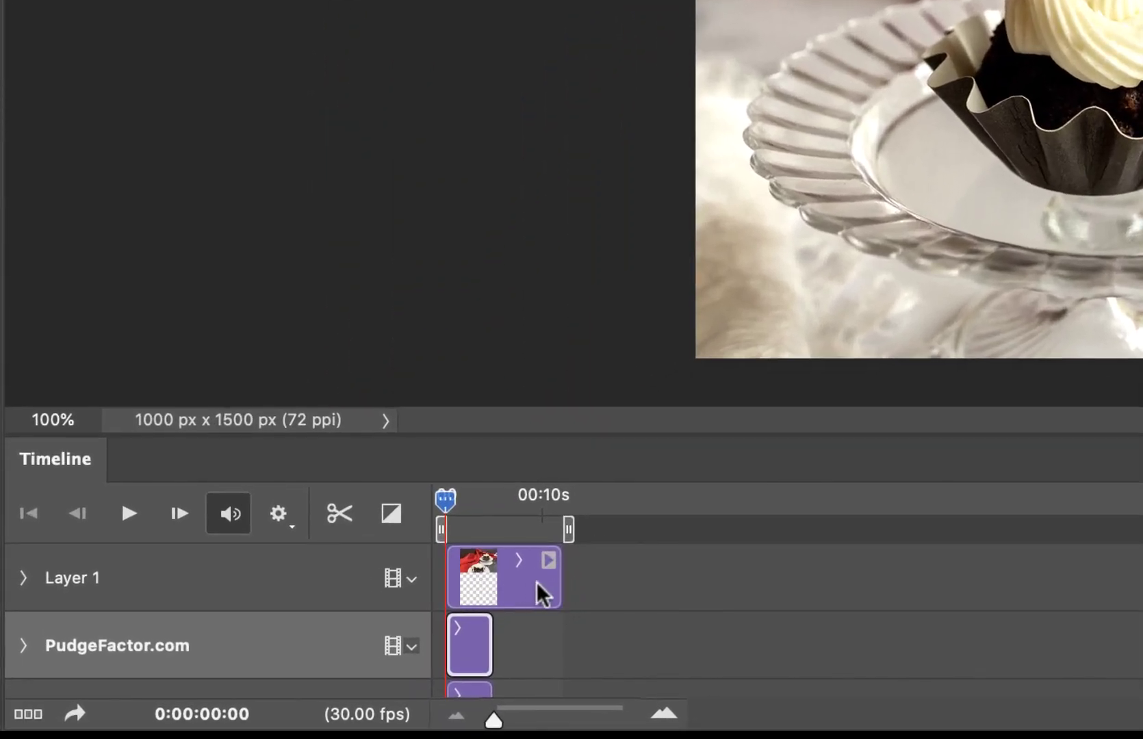
- Extend the timeline clips of both text layers, Rectangle 1 and Bundtini to match the end of the Layer 1 video clip
{"action": "scroll", "coordinate": [529, 587], "scroll_direction": "down", "scroll_amount": 4}
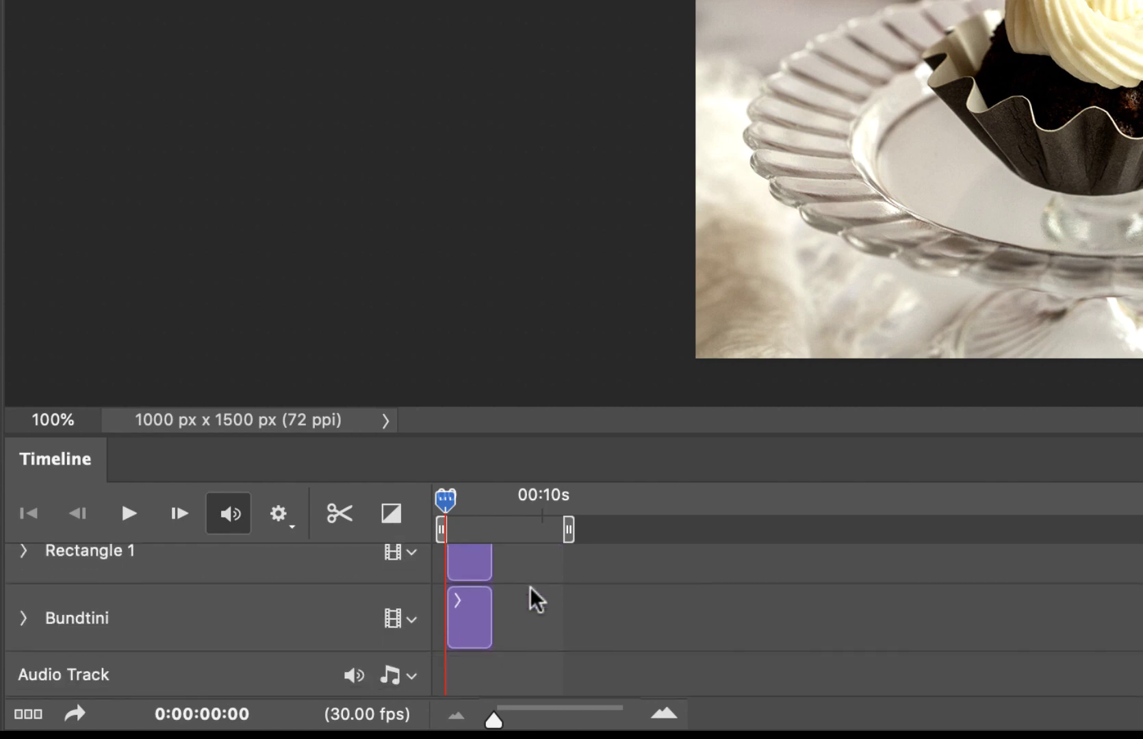
{"action": "scroll", "coordinate": [529, 587], "scroll_direction": "up", "scroll_amount": 2}
{"action": "scroll", "coordinate": [530, 586], "scroll_direction": "up", "scroll_amount": 3}
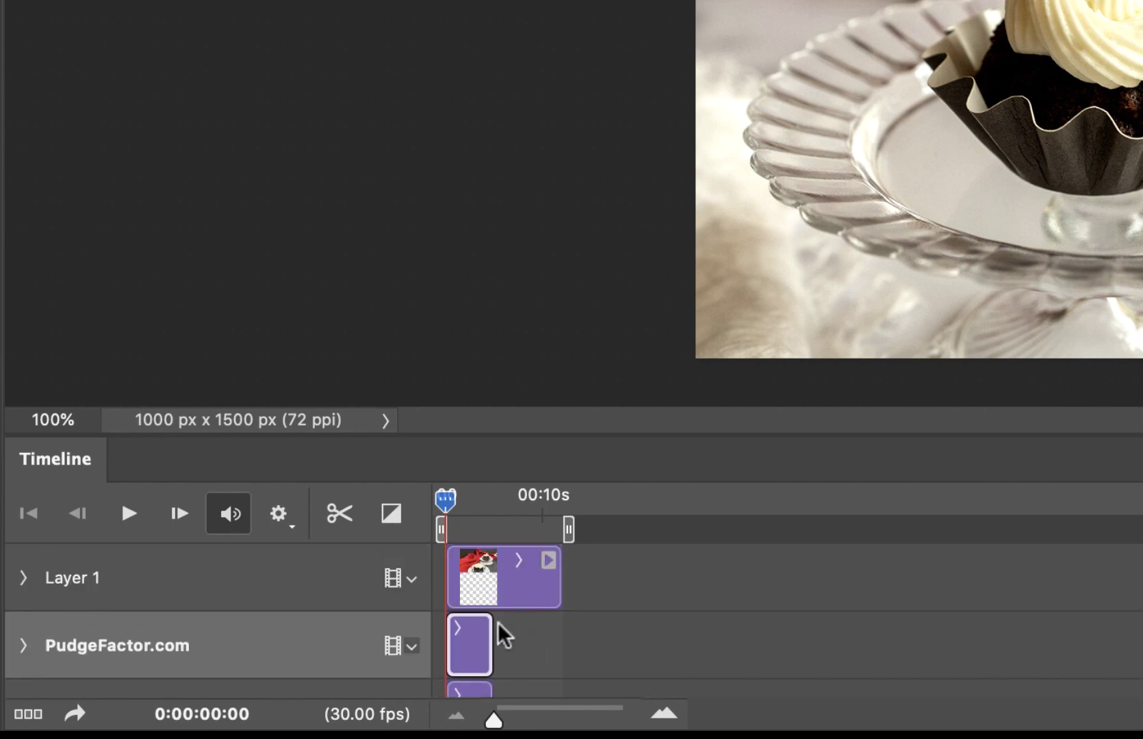
{"action": "left_click_drag", "start_coordinate": [490, 638], "coordinate": [556, 614]}
{"action": "scroll", "coordinate": [547, 630], "scroll_direction": "down", "scroll_amount": 2}
{"action": "scroll", "coordinate": [556, 614], "scroll_direction": "down", "scroll_amount": 1}
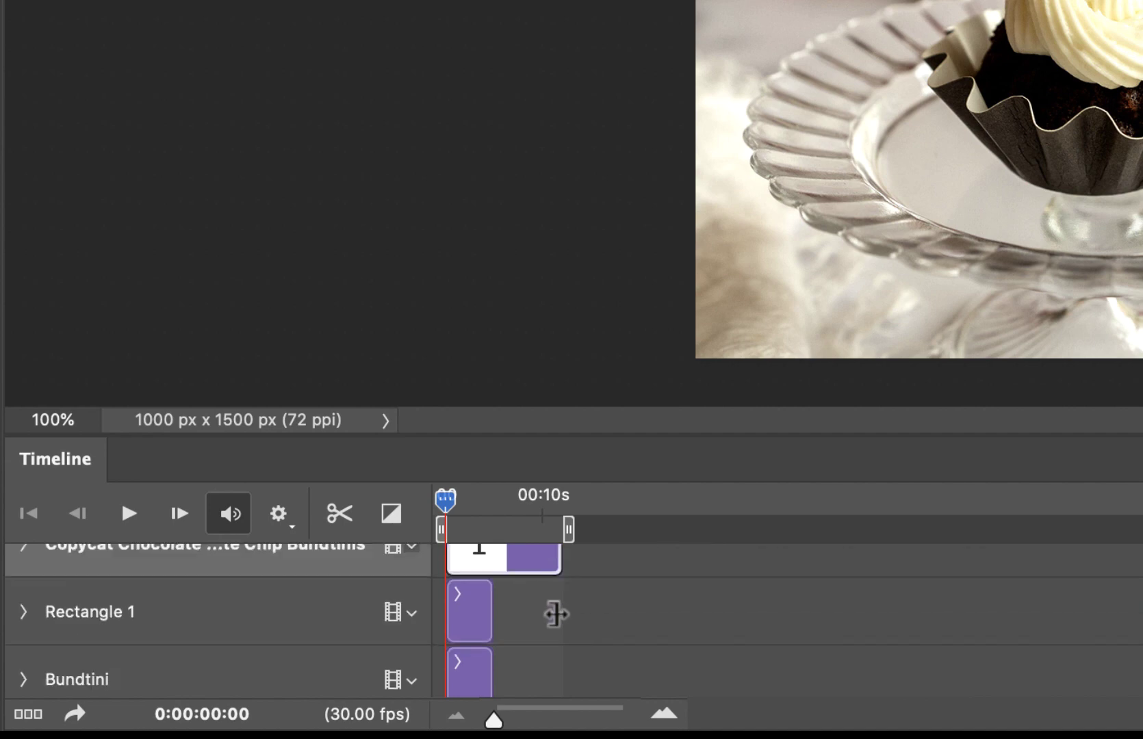
{"action": "scroll", "coordinate": [555, 613], "scroll_direction": "down", "scroll_amount": 1}
{"action": "scroll", "coordinate": [556, 613], "scroll_direction": "up", "scroll_amount": 1}
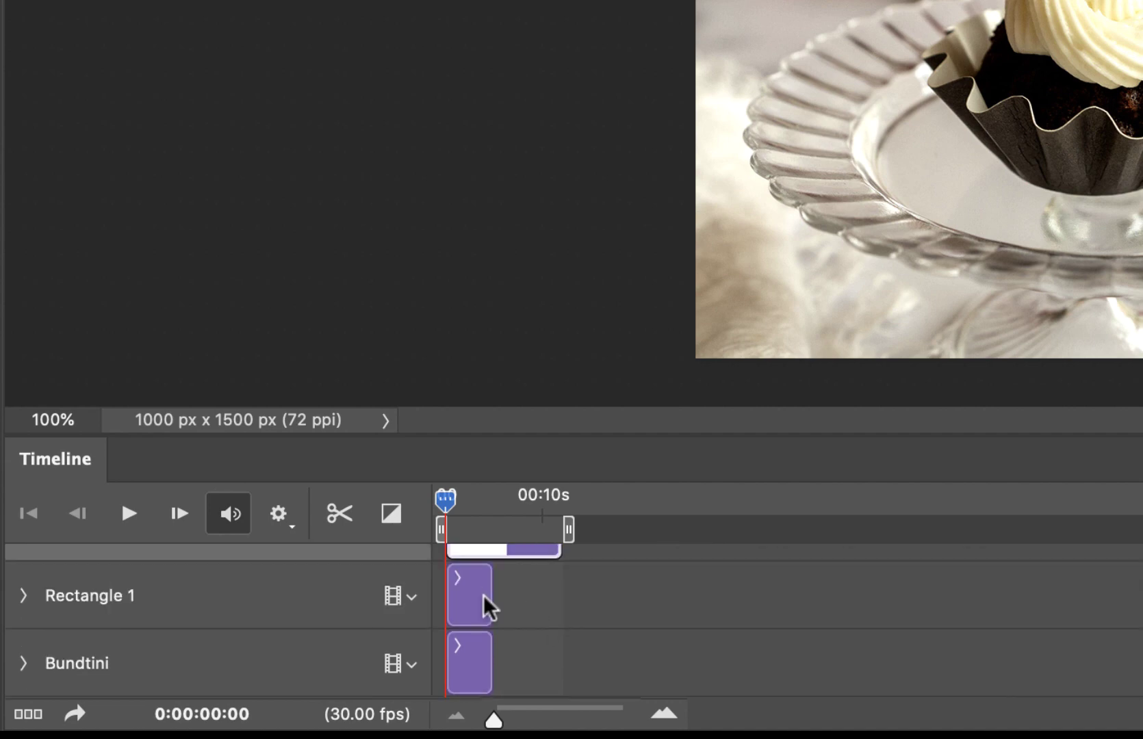
{"action": "left_click_drag", "start_coordinate": [490, 595], "coordinate": [569, 594]}
{"action": "left_click_drag", "start_coordinate": [491, 658], "coordinate": [560, 657]}
{"action": "scroll", "coordinate": [553, 558], "scroll_direction": "up", "scroll_amount": 3}
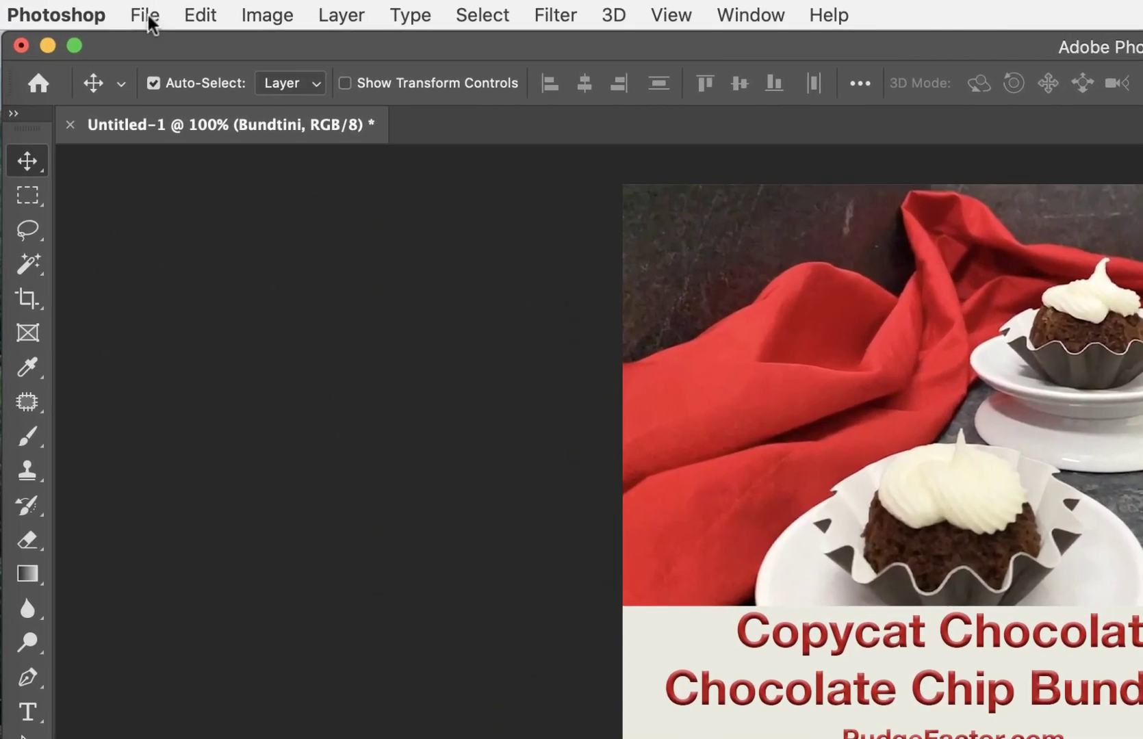
- Open the Render Video settings and name the output file Bundtinis_Pin.mp4
{"action": "left_click", "coordinate": [145, 15]}
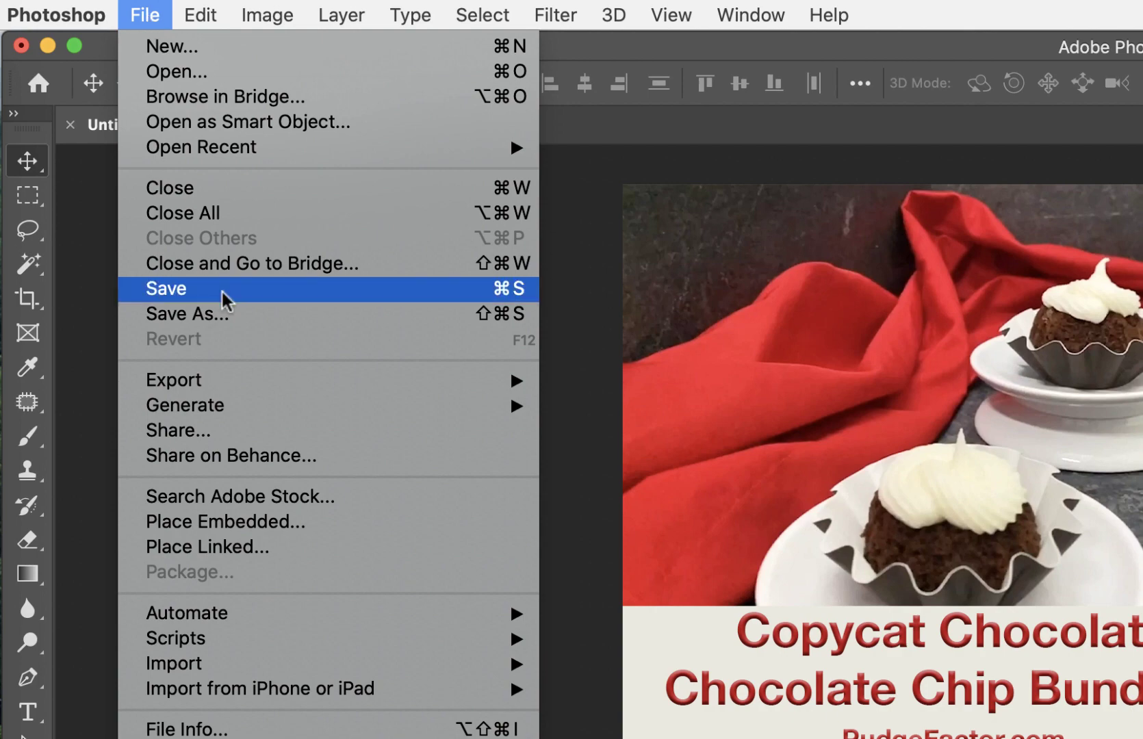
{"action": "mouse_move", "coordinate": [236, 380]}
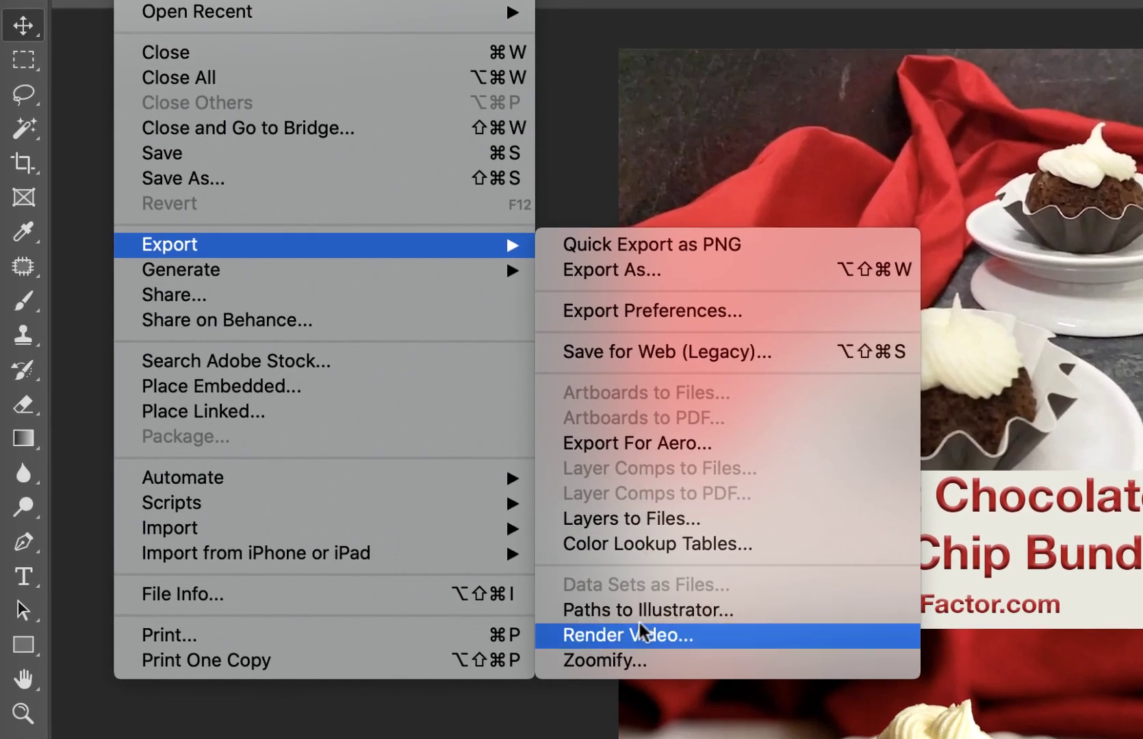
{"action": "left_click", "coordinate": [639, 631]}
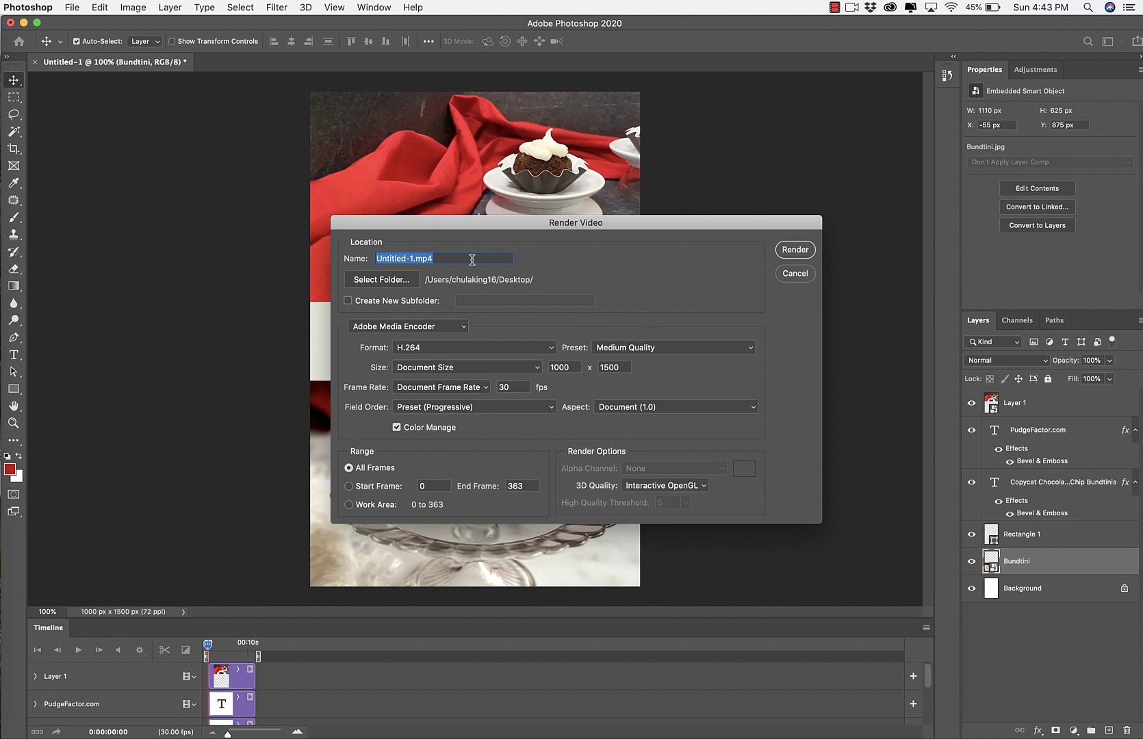
{"action": "triple_click", "coordinate": [421, 258]}
{"action": "left_click", "coordinate": [414, 258]}
{"action": "left_click_drag", "start_coordinate": [413, 258], "coordinate": [374, 259]}
{"action": "type", "text": "Bundtinis_Pin"}
- Keep the Medium Quality preset for the H.264 output and render the video
{"action": "left_click", "coordinate": [754, 350]}
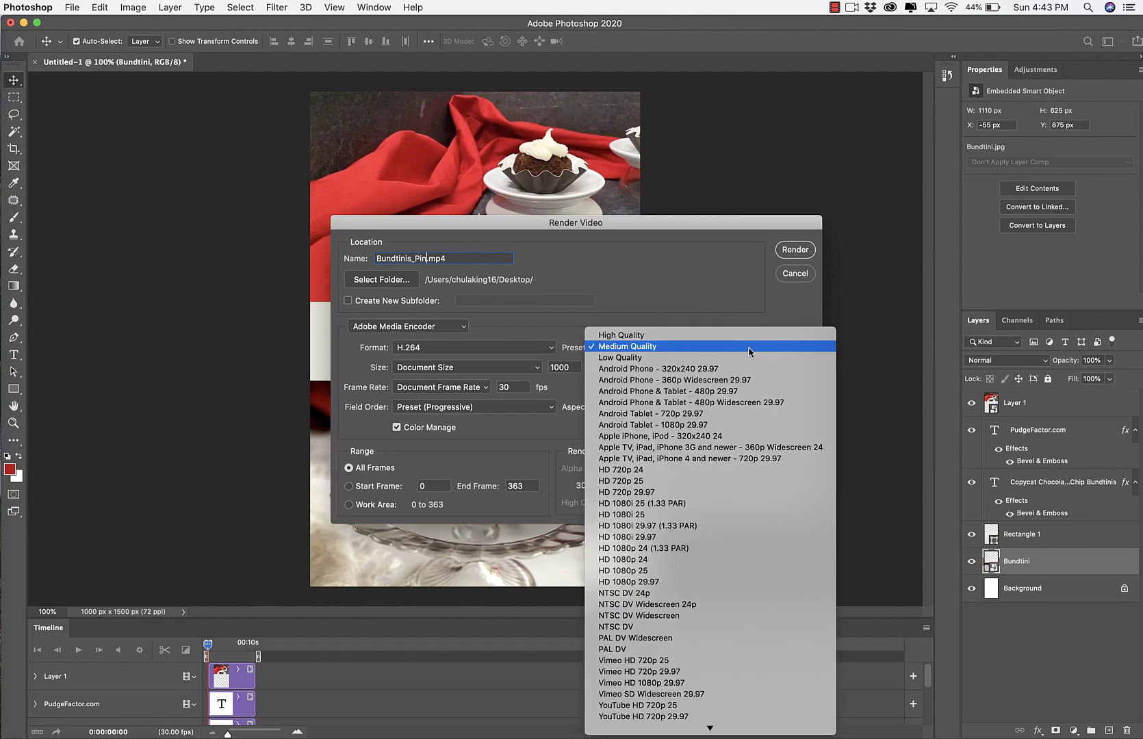
{"action": "left_click", "coordinate": [644, 348]}
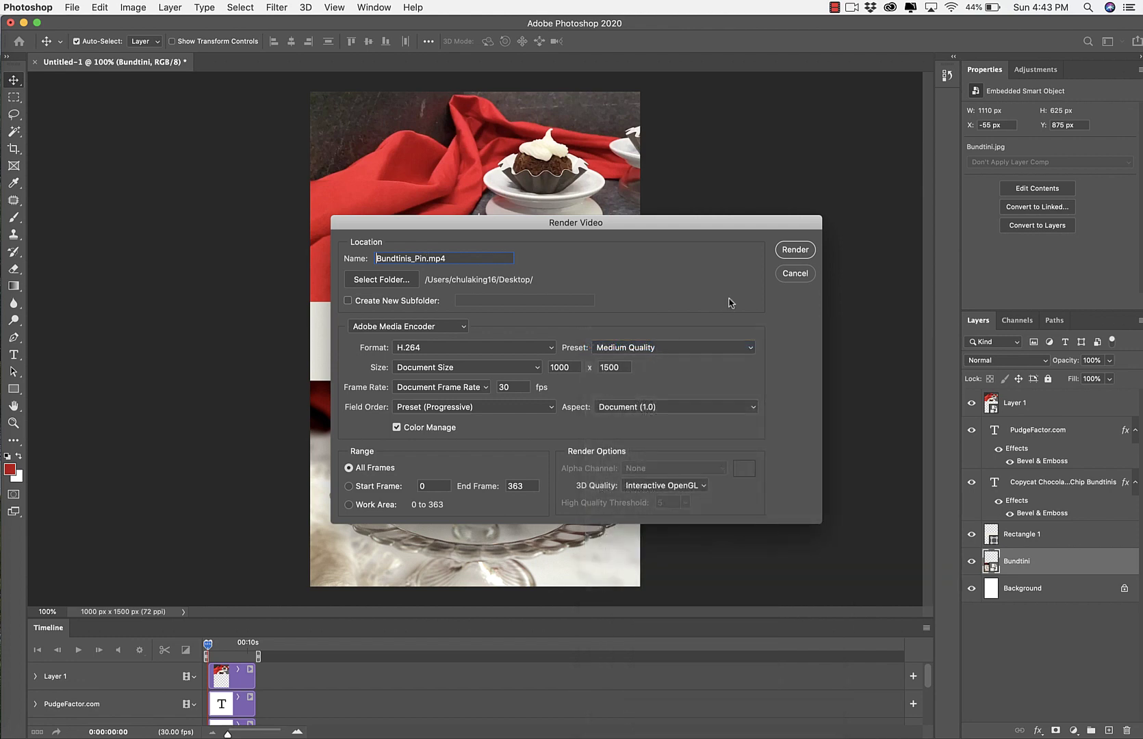
{"action": "left_click", "coordinate": [796, 250]}
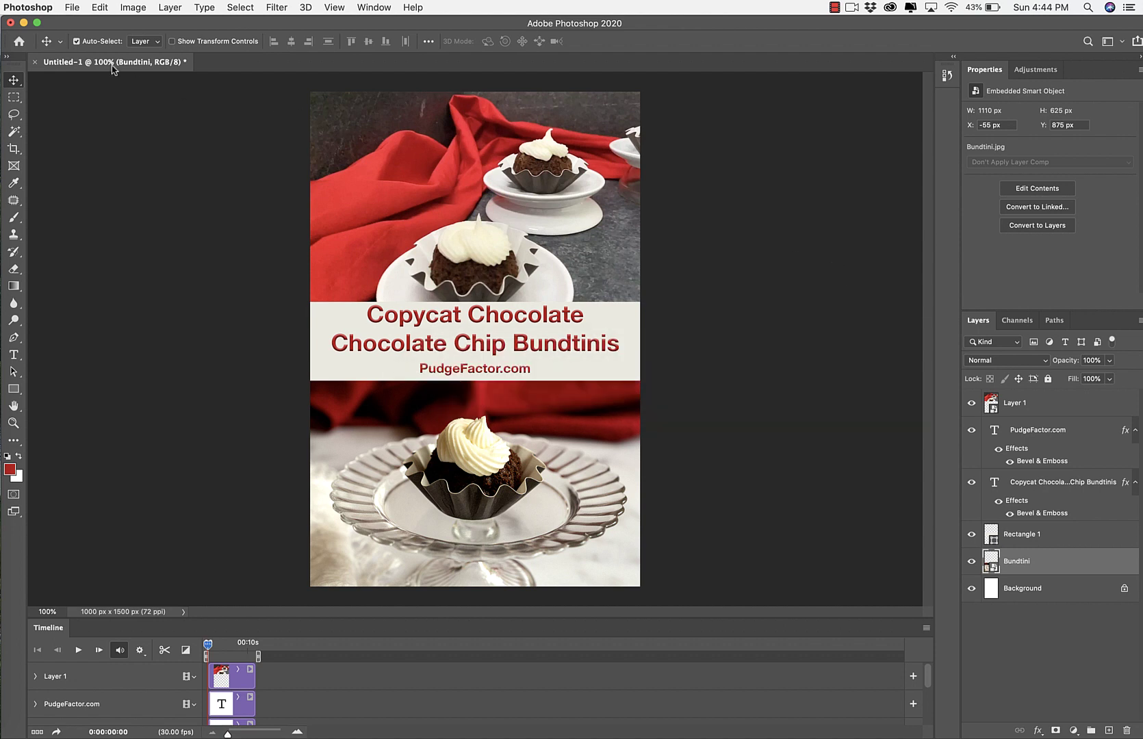
- Minimize the Photoshop window, open Bundtinis_Pin.mp4 from the desktop in QuickTime Player and play it
{"action": "left_click", "coordinate": [24, 22]}
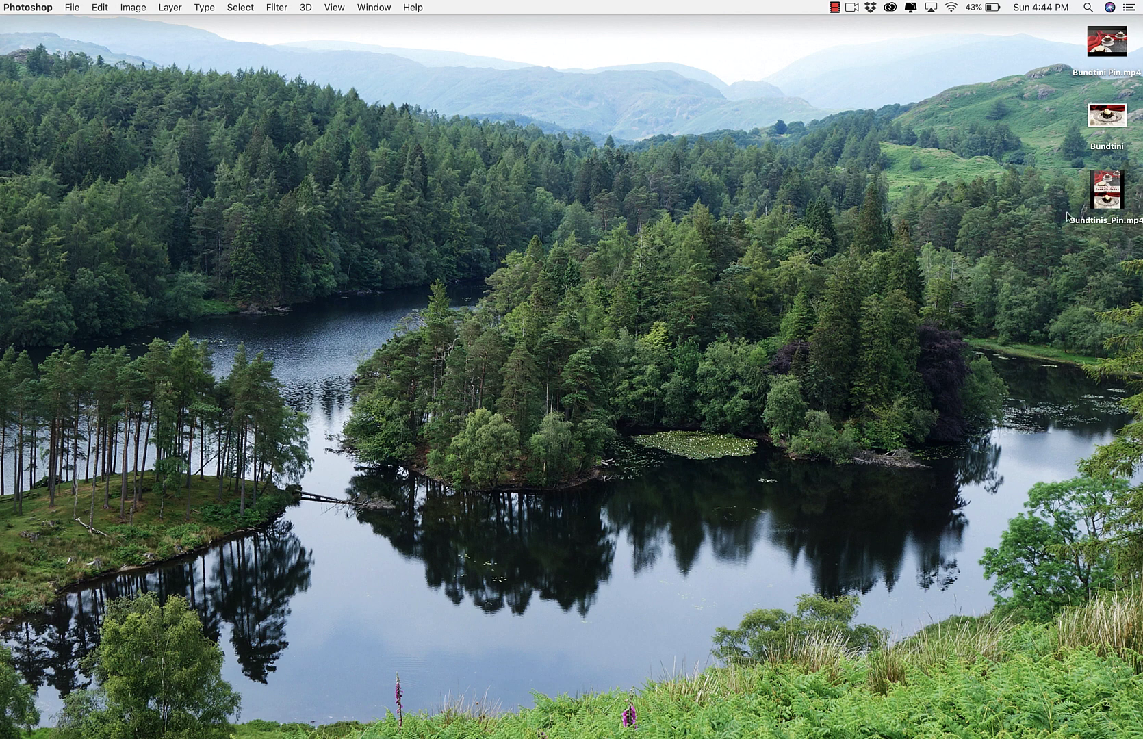
{"action": "double_click", "coordinate": [1107, 185]}
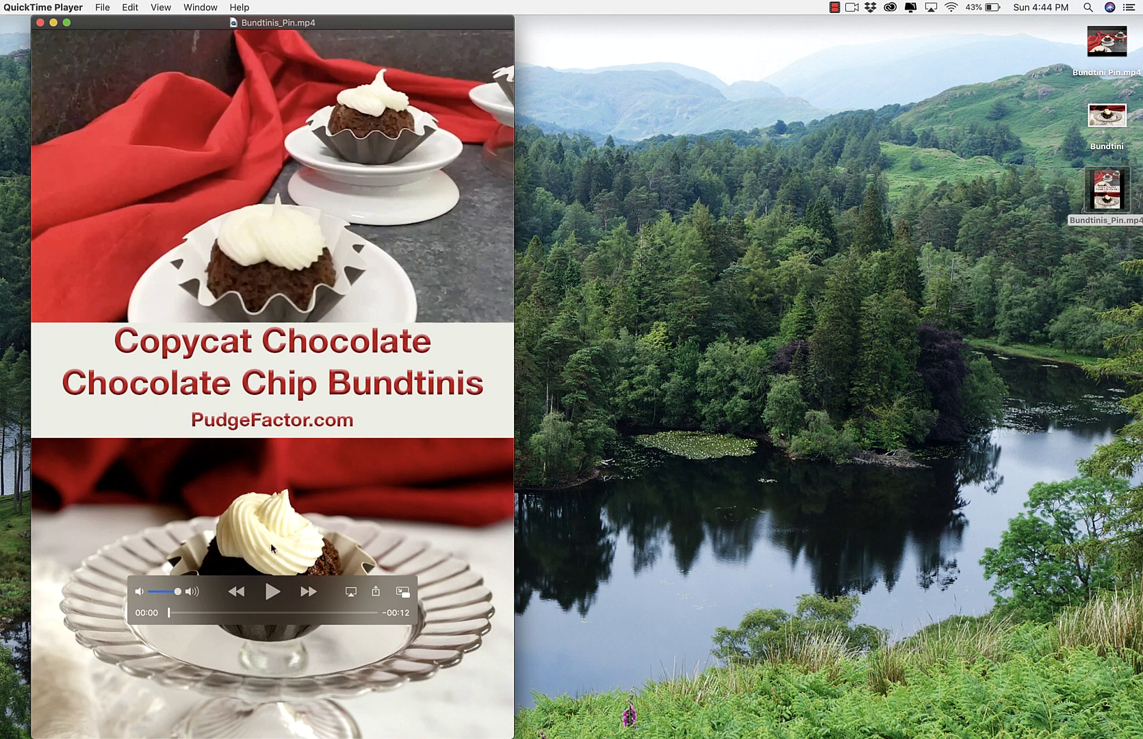
{"action": "left_click", "coordinate": [273, 592]}
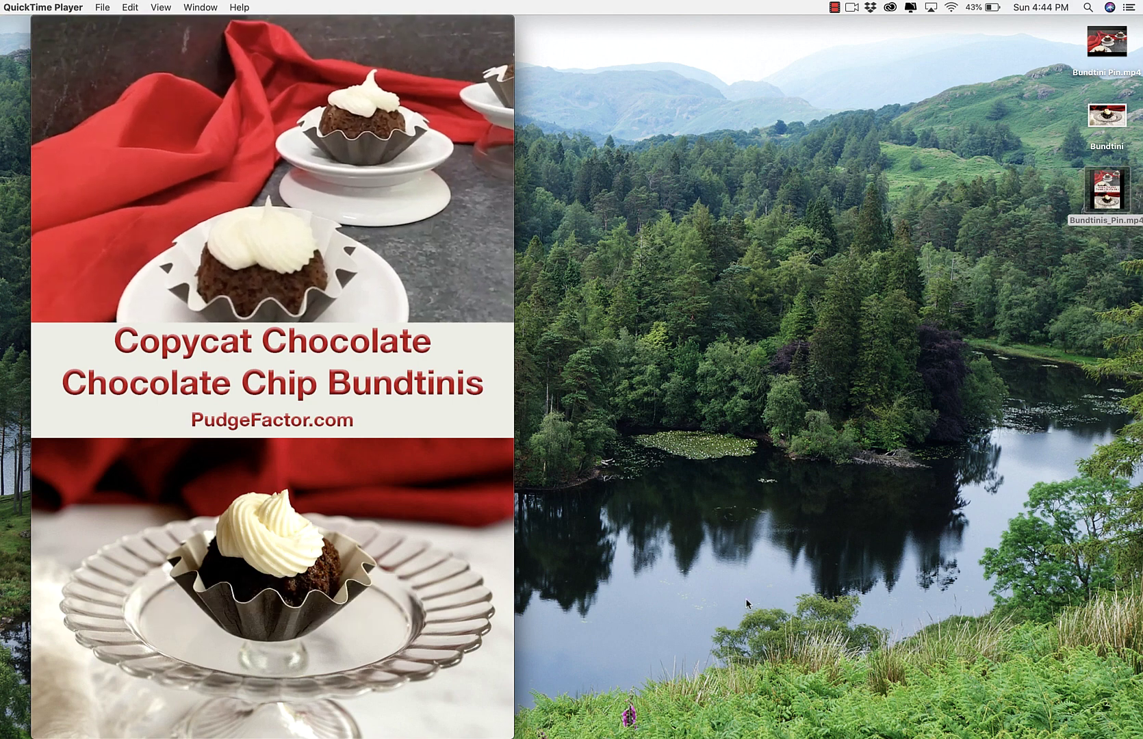